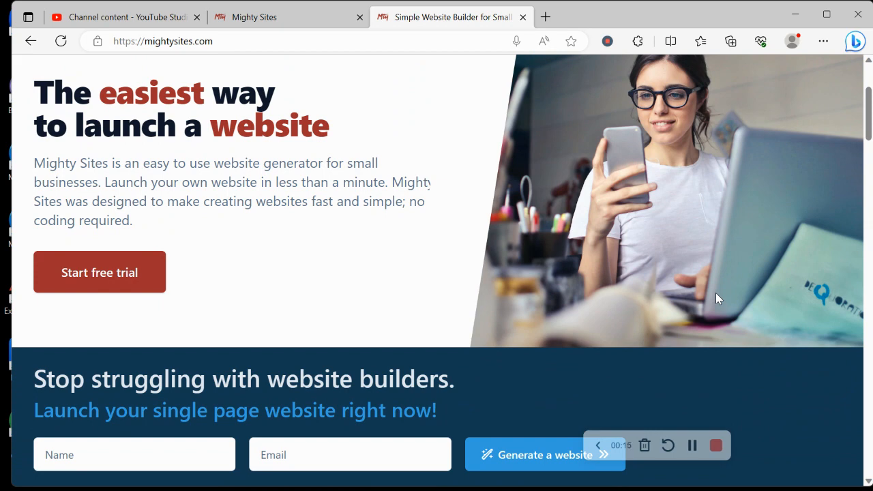
Step: Switch to the Mighty Sites new-site page and browse the list of markets
{"action": "scroll", "coordinate": [717, 298], "scroll_direction": "down", "scroll_amount": 3}
{"action": "scroll", "coordinate": [718, 298], "scroll_direction": "down", "scroll_amount": 2}
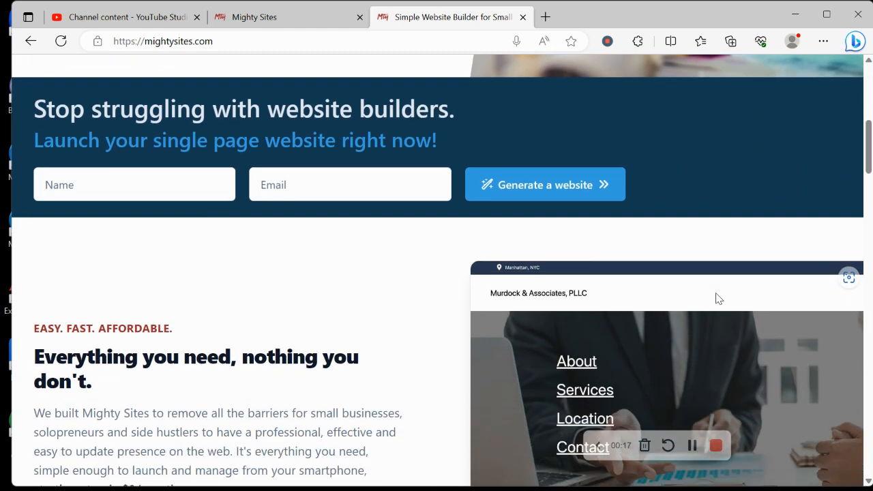
{"action": "scroll", "coordinate": [716, 298], "scroll_direction": "down", "scroll_amount": 1}
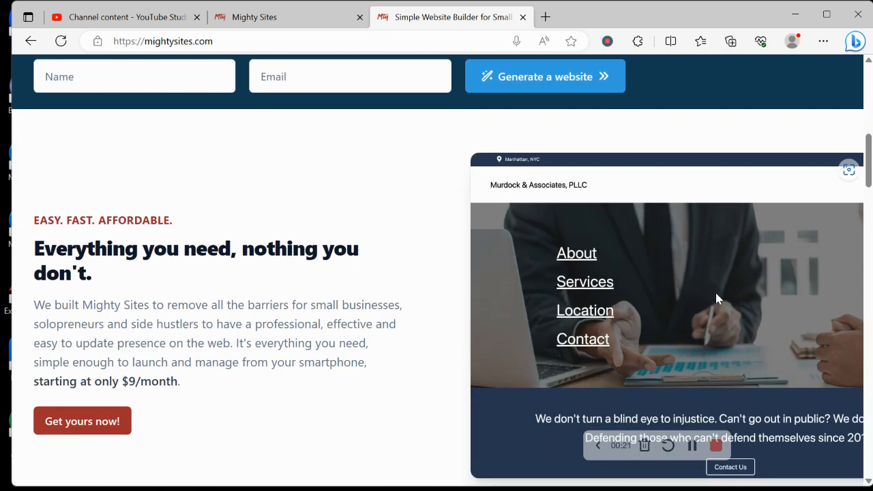
{"action": "scroll", "coordinate": [717, 298], "scroll_direction": "down", "scroll_amount": 1}
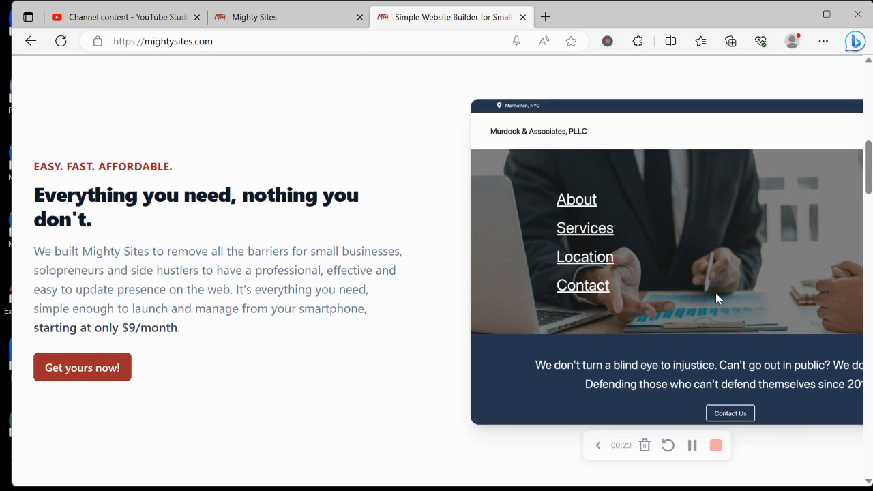
{"action": "scroll", "coordinate": [715, 298], "scroll_direction": "down", "scroll_amount": 1}
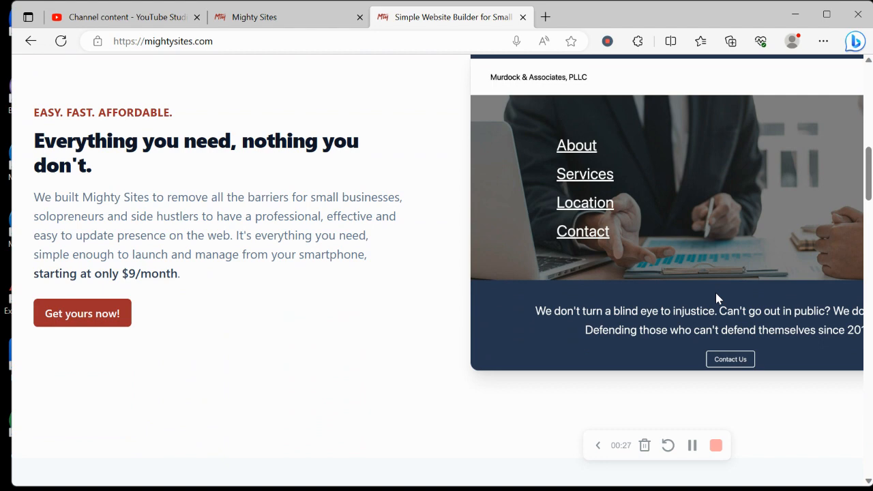
{"action": "scroll", "coordinate": [715, 297], "scroll_direction": "down", "scroll_amount": 6}
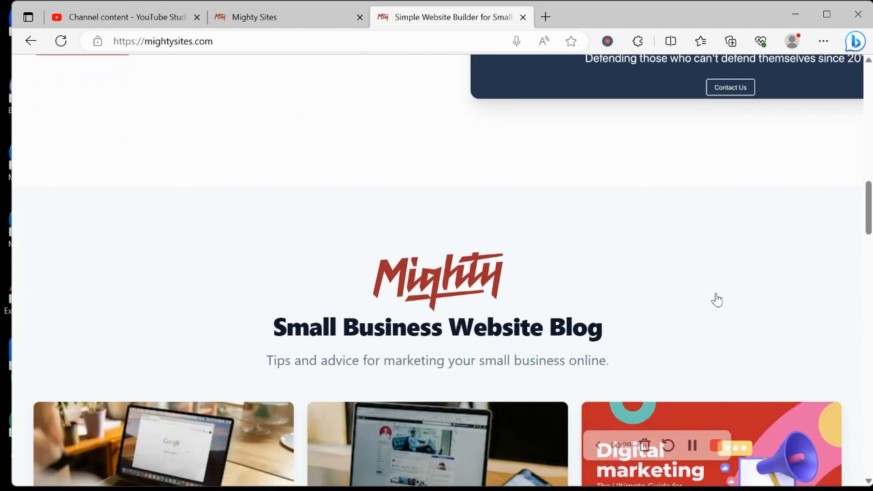
{"action": "scroll", "coordinate": [717, 300], "scroll_direction": "down", "scroll_amount": 8}
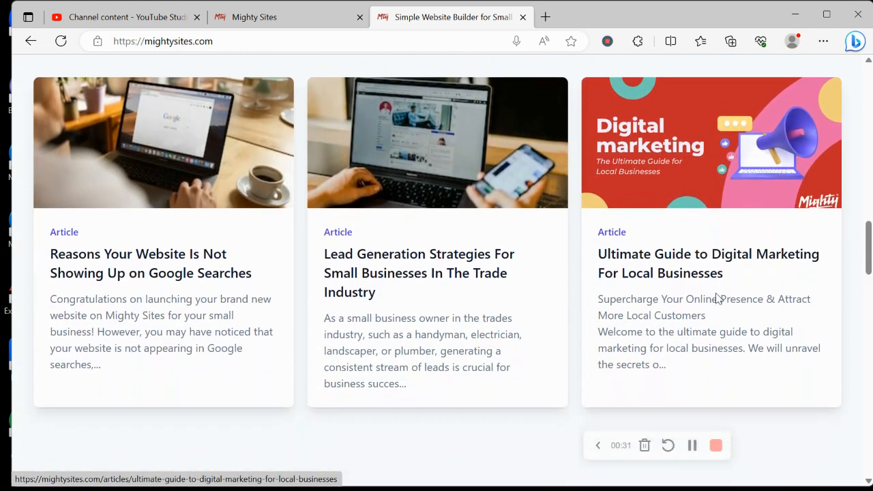
{"action": "scroll", "coordinate": [716, 299], "scroll_direction": "down", "scroll_amount": 3}
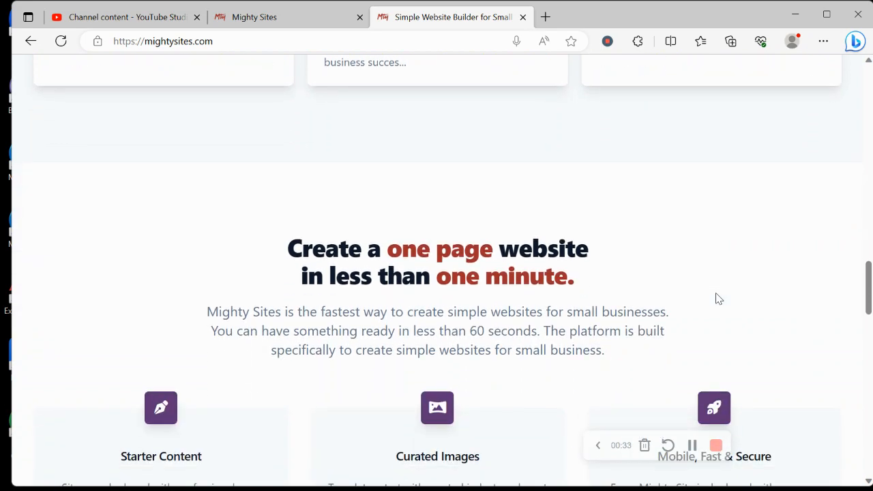
{"action": "left_click", "coordinate": [270, 19]}
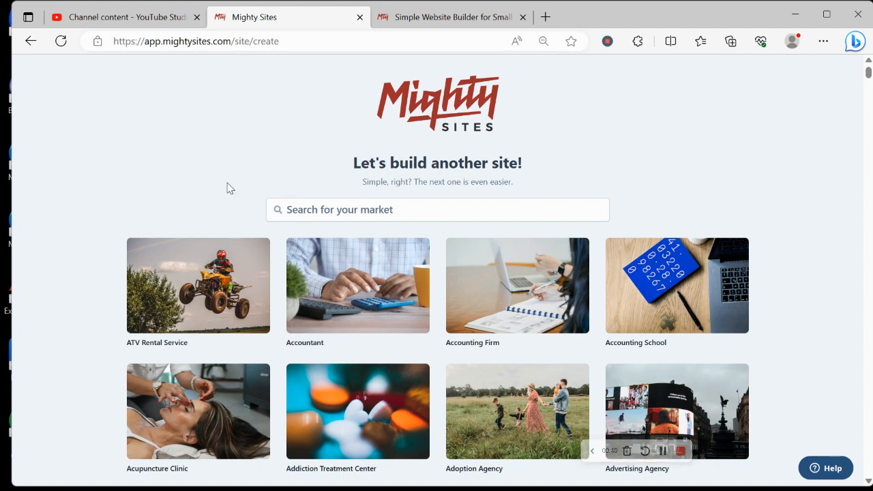
{"action": "scroll", "coordinate": [227, 188], "scroll_direction": "down", "scroll_amount": 5}
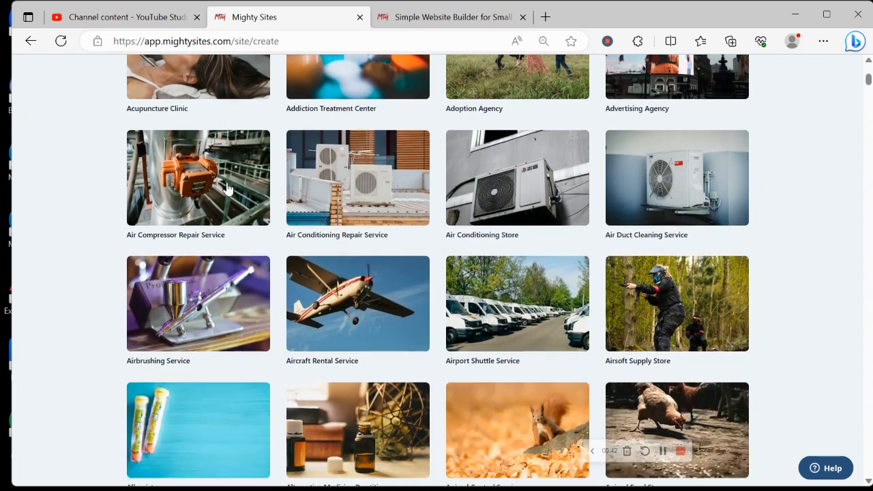
{"action": "scroll", "coordinate": [227, 188], "scroll_direction": "down", "scroll_amount": 6}
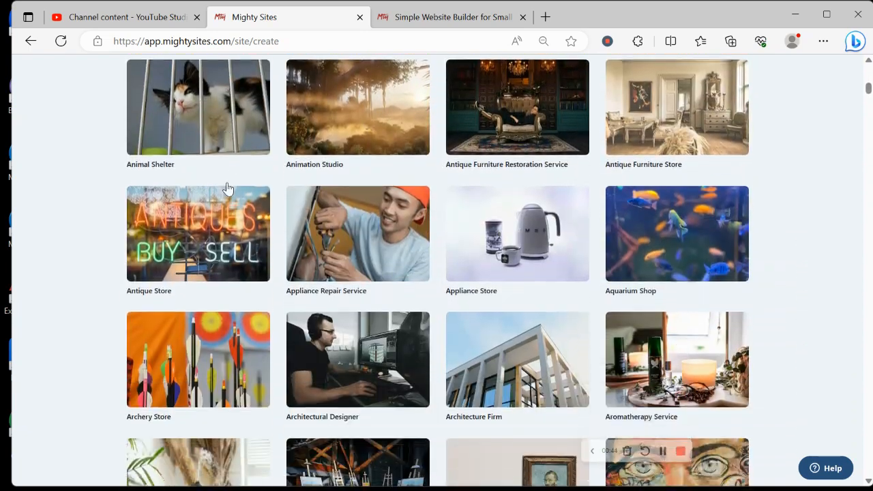
{"action": "scroll", "coordinate": [227, 189], "scroll_direction": "down", "scroll_amount": 5}
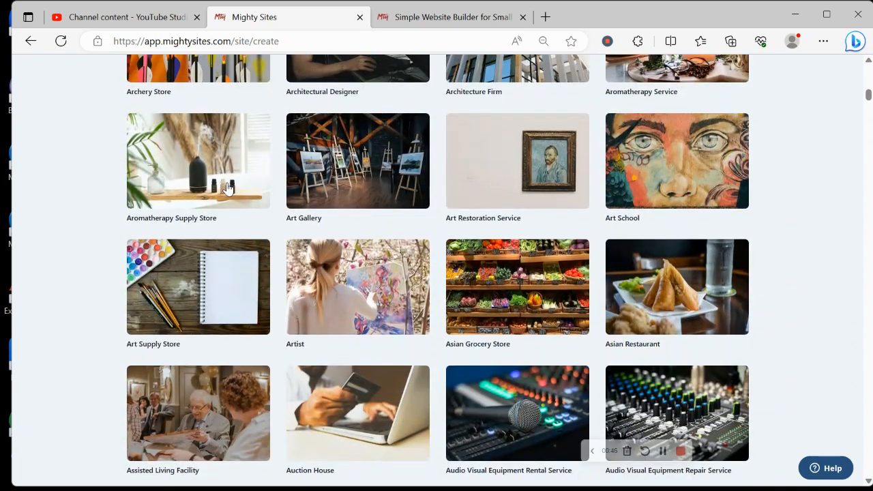
{"action": "scroll", "coordinate": [227, 188], "scroll_direction": "up", "scroll_amount": 11}
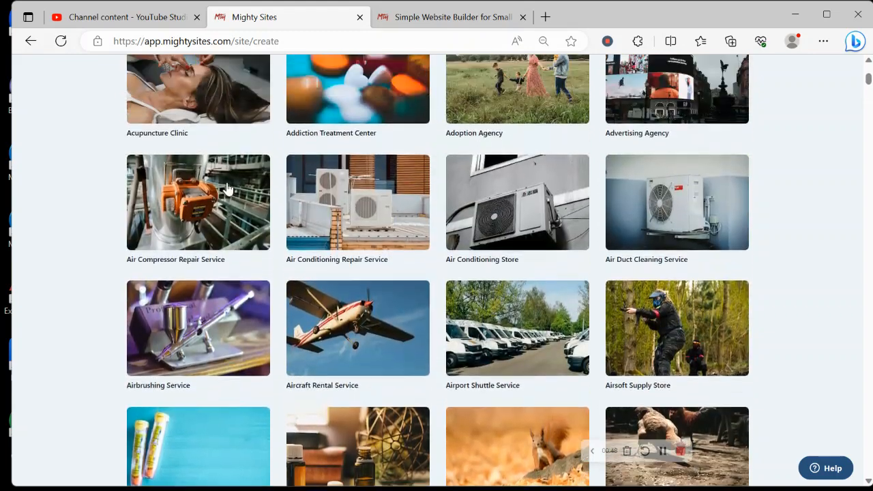
{"action": "scroll", "coordinate": [227, 189], "scroll_direction": "up", "scroll_amount": 5}
Step: Filter markets by 'busin' and pick Business Administration Support
{"action": "left_click", "coordinate": [383, 201]}
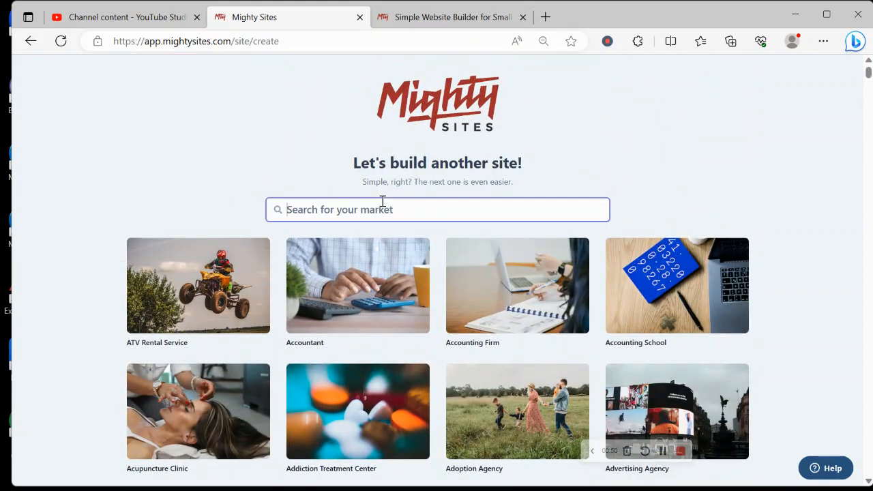
{"action": "type", "text": "busin"}
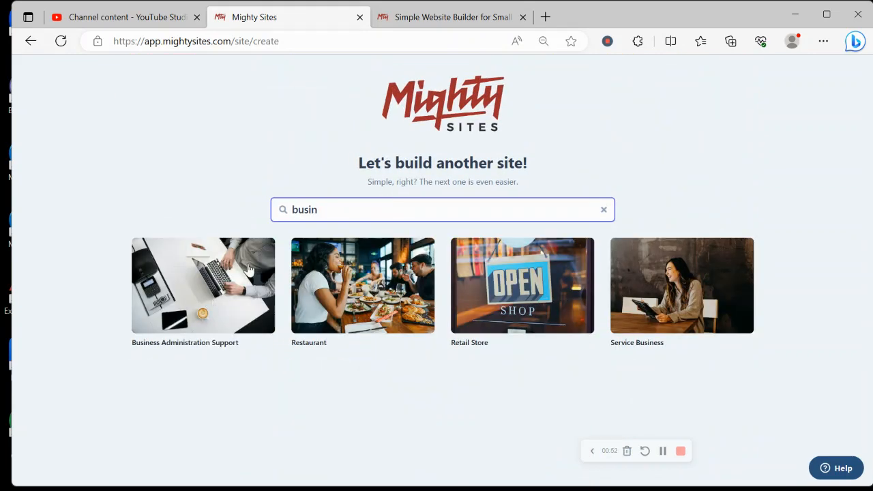
{"action": "left_click", "coordinate": [216, 290]}
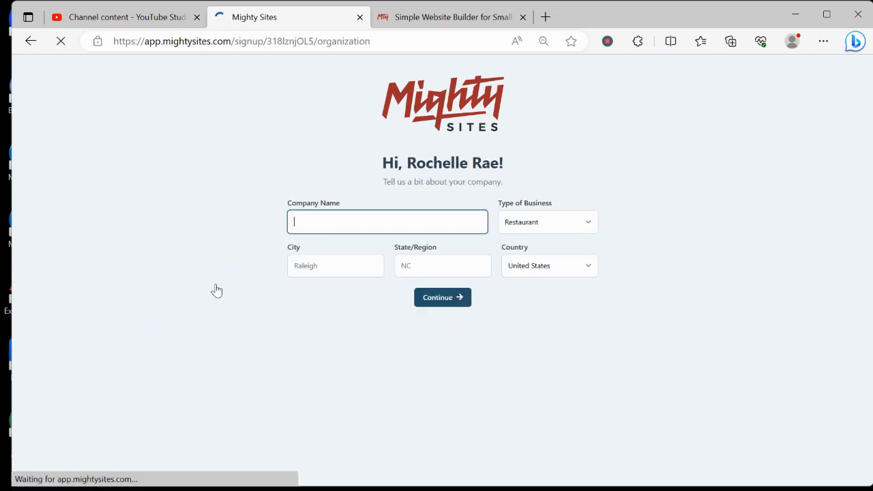
Step: Enter 'Rochelle's Business Admin' as the company name
{"action": "type", "text": "Rochd"}
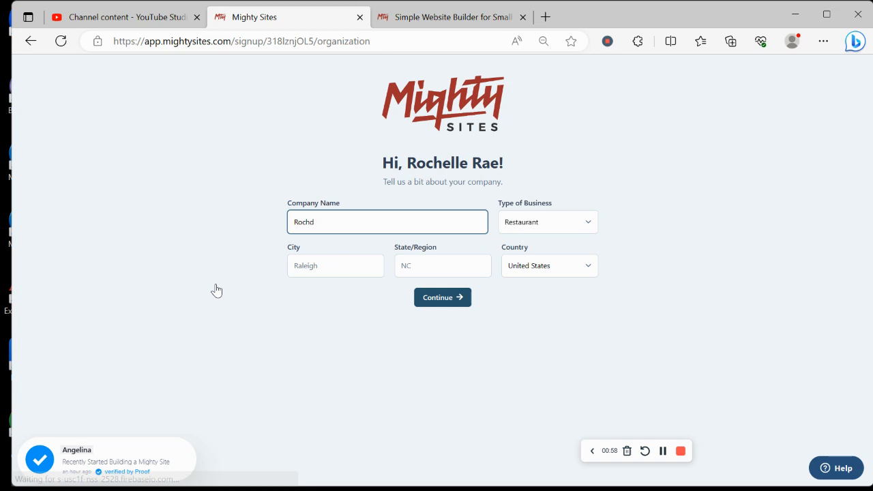
{"action": "key", "text": "BackSpace"}
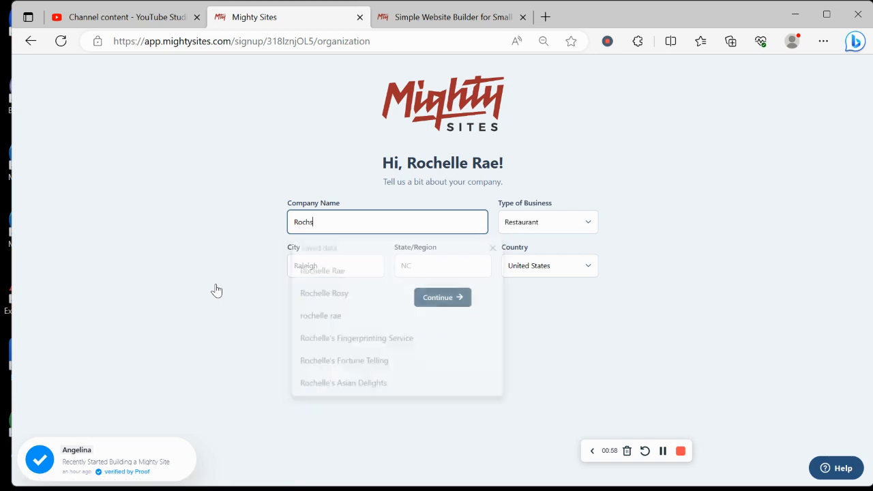
{"action": "type", "text": "elle'"}
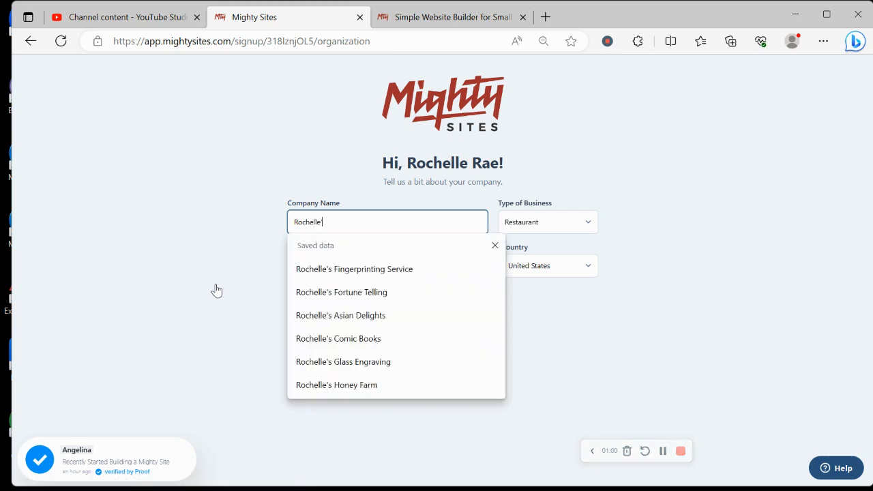
{"action": "type", "text": "s"}
{"action": "key", "text": "Caps_Lock"}
{"action": "type", "text": "B"}
{"action": "key", "text": "Caps_Lock"}
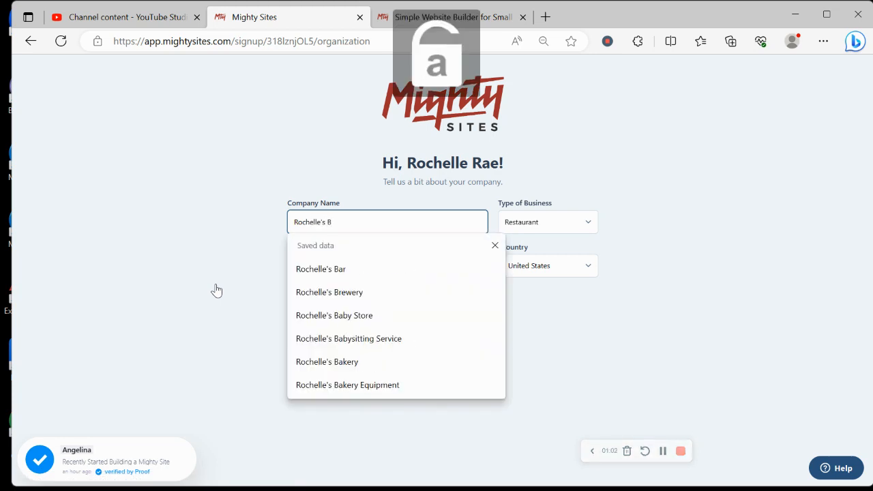
{"action": "type", "text": "usine"}
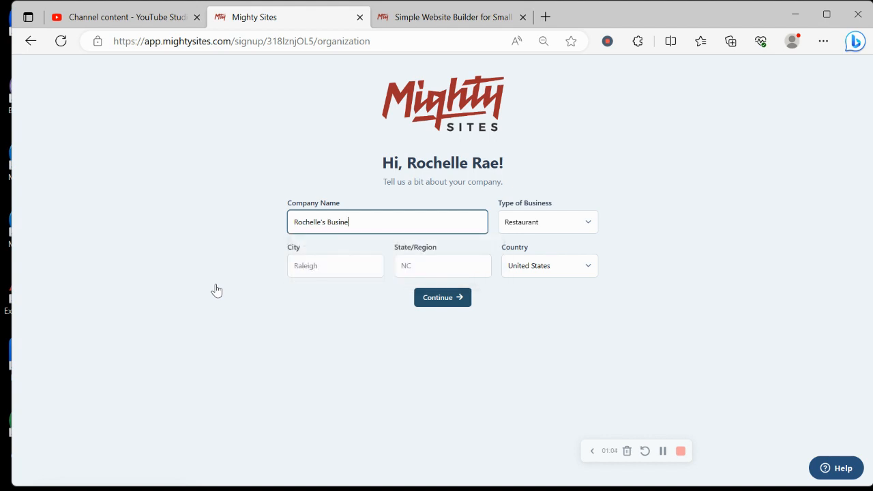
{"action": "type", "text": "ss"}
{"action": "key", "text": "Caps_Lock"}
{"action": "type", "text": "A"}
{"action": "key", "text": "Caps_Lock"}
{"action": "type", "text": "dm"}
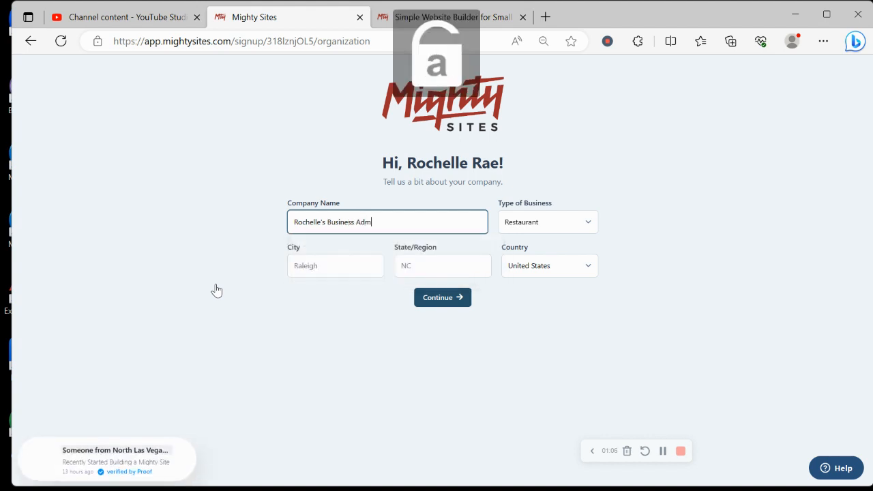
{"action": "type", "text": "in"}
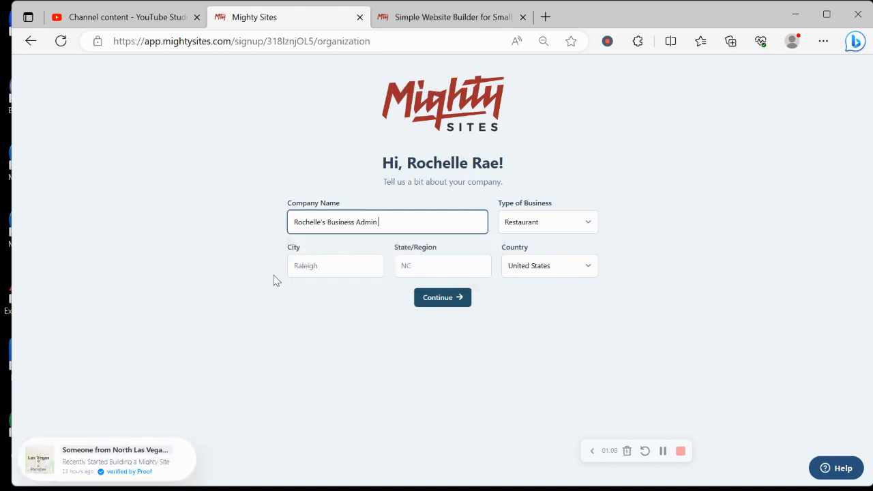
Step: Set the city to Denver, state to Colorado and business type to Service
{"action": "left_click", "coordinate": [333, 258]}
{"action": "key", "text": "Caps_Lock"}
{"action": "type", "text": "D"}
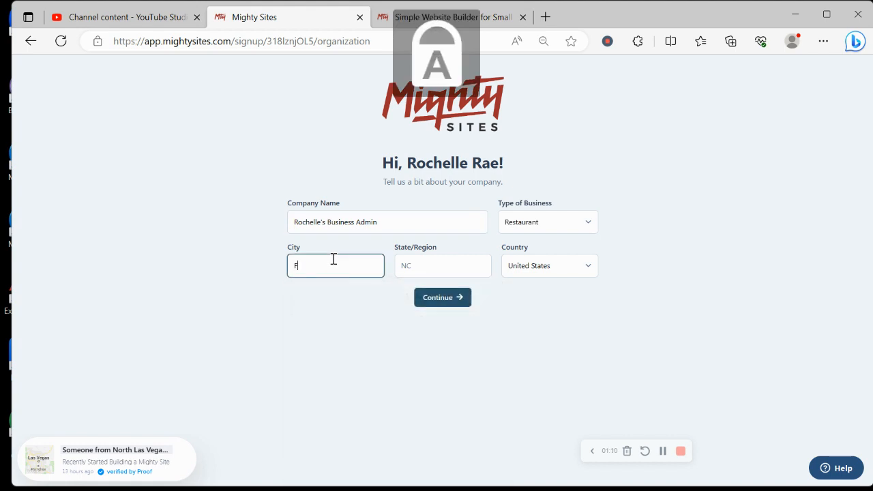
{"action": "key", "text": "Caps_Lock"}
{"action": "type", "text": "enver"}
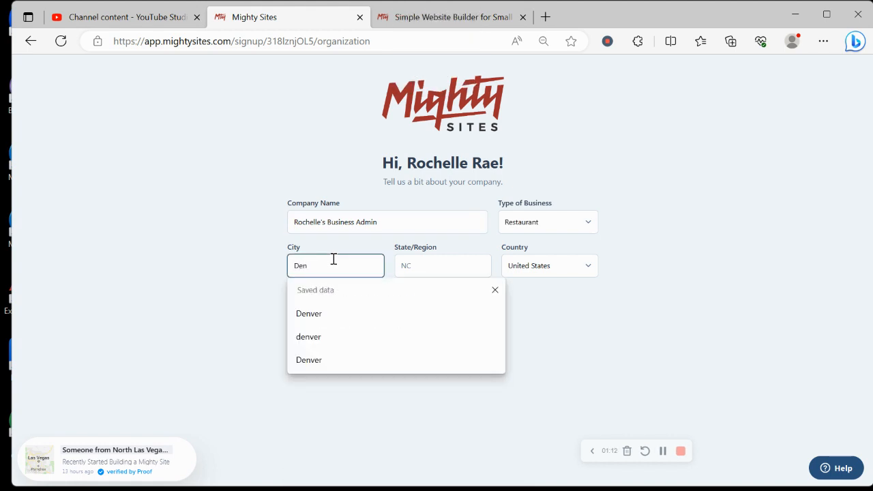
{"action": "left_click", "coordinate": [439, 264]}
{"action": "key", "text": "Caps_Lock"}
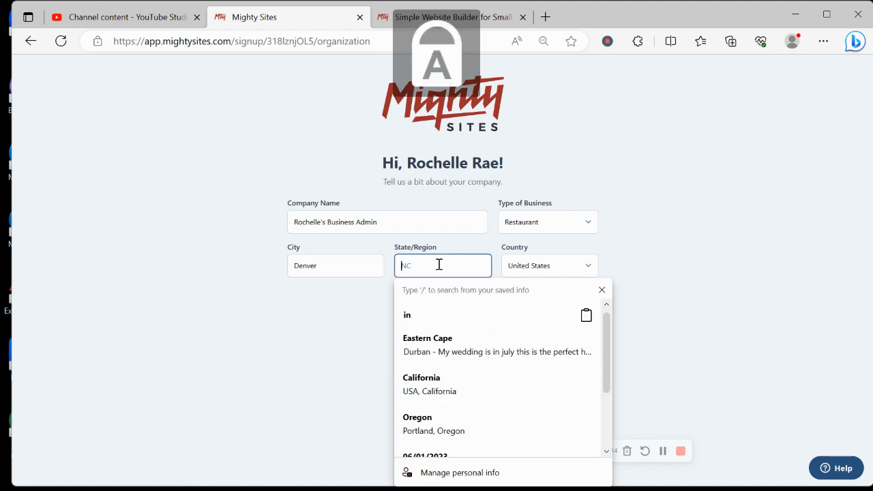
{"action": "type", "text": "C"}
{"action": "key", "text": "Caps_Lock"}
{"action": "type", "text": "olorado"}
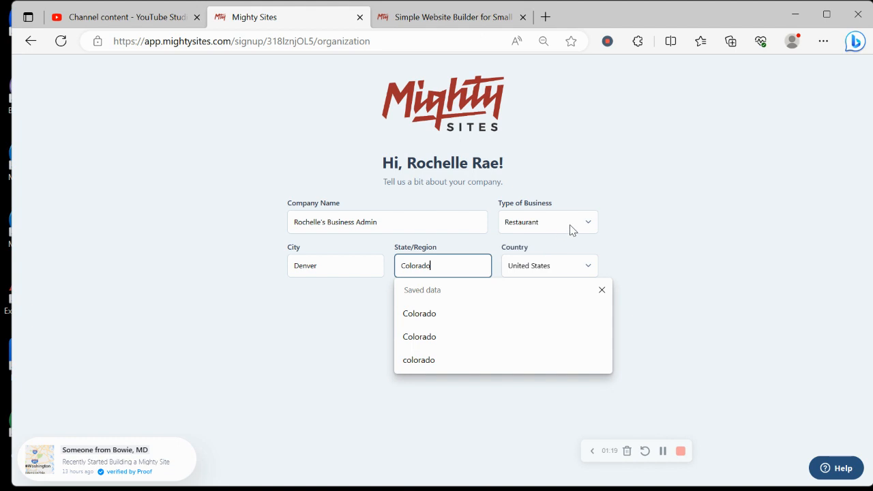
{"action": "left_click", "coordinate": [571, 226]}
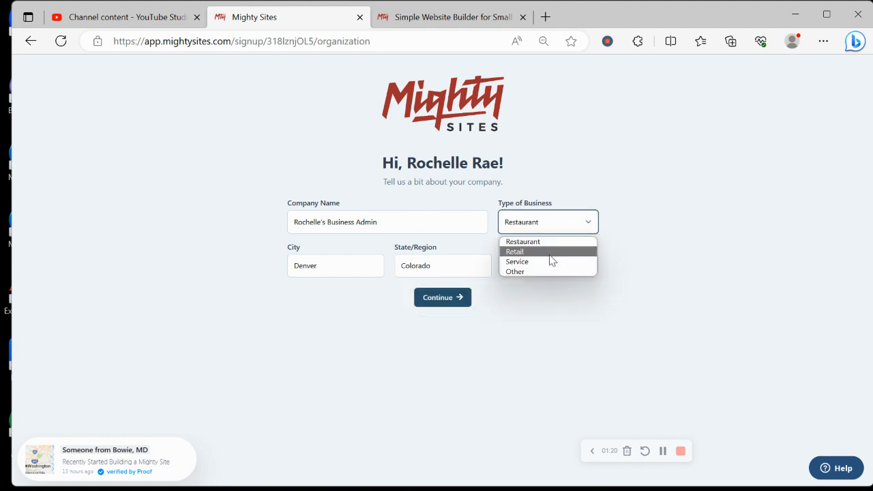
{"action": "left_click", "coordinate": [557, 261]}
Step: Generate the site from the company details and scroll through its hero and intro text
{"action": "left_click", "coordinate": [447, 303]}
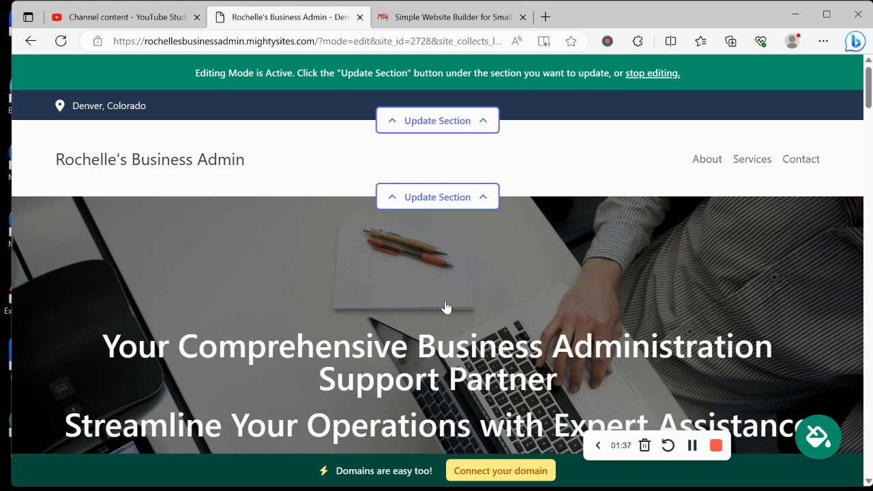
{"action": "scroll", "coordinate": [446, 306], "scroll_direction": "down", "scroll_amount": 6}
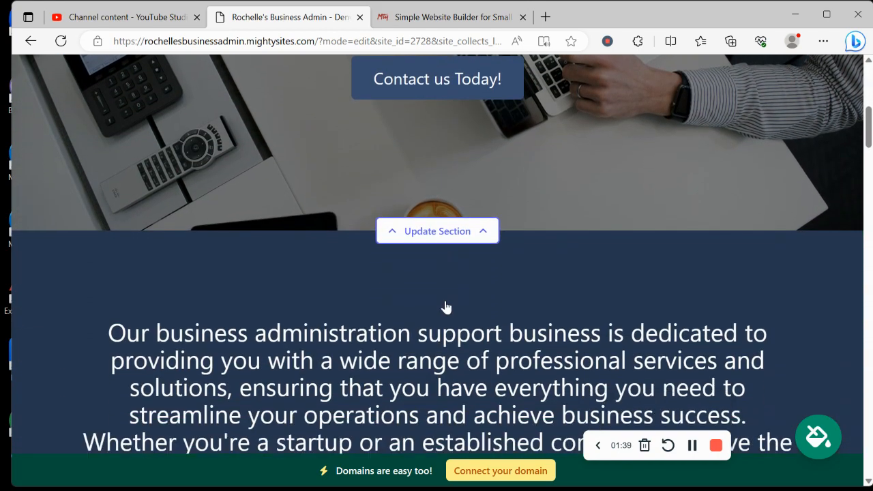
{"action": "scroll", "coordinate": [446, 307], "scroll_direction": "down", "scroll_amount": 2}
{"action": "left_click_drag", "start_coordinate": [108, 205], "coordinate": [714, 352]}
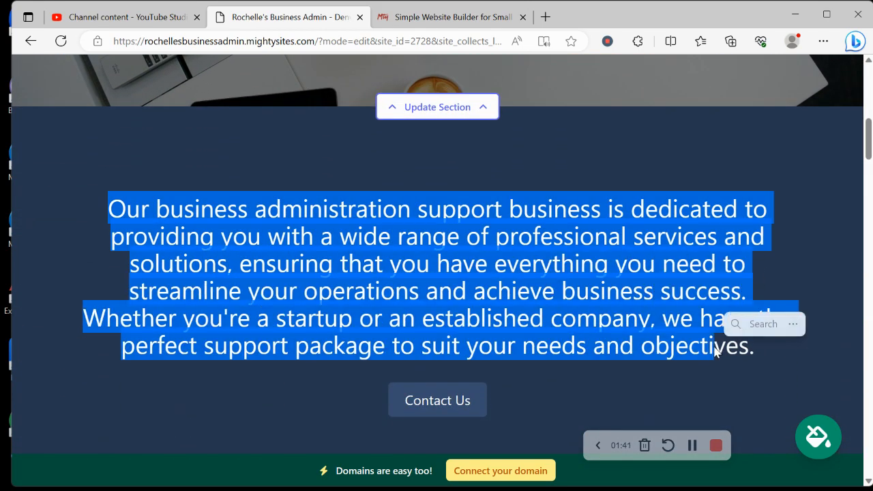
{"action": "left_click", "coordinate": [764, 353]}
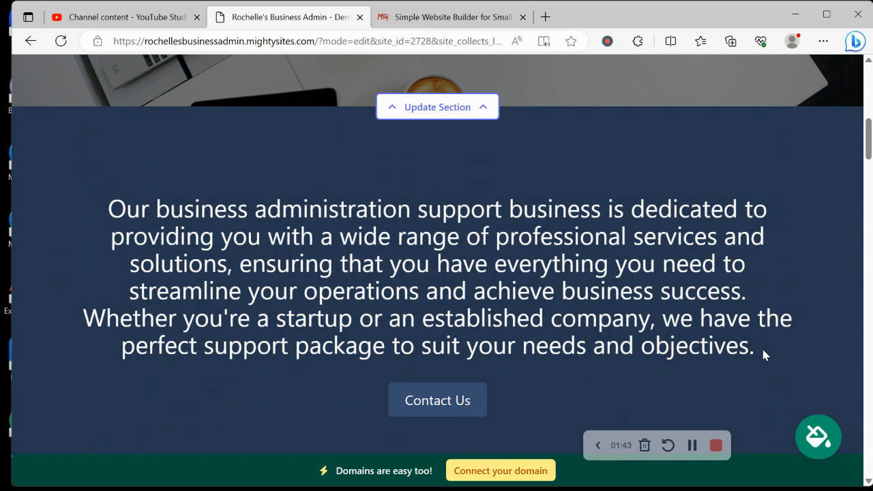
{"action": "scroll", "coordinate": [763, 353], "scroll_direction": "down", "scroll_amount": 10}
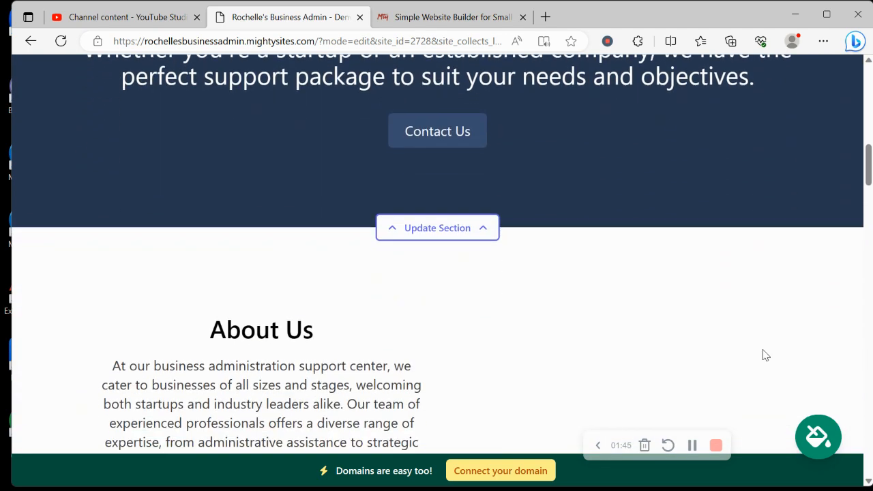
{"action": "scroll", "coordinate": [765, 355], "scroll_direction": "down", "scroll_amount": 2}
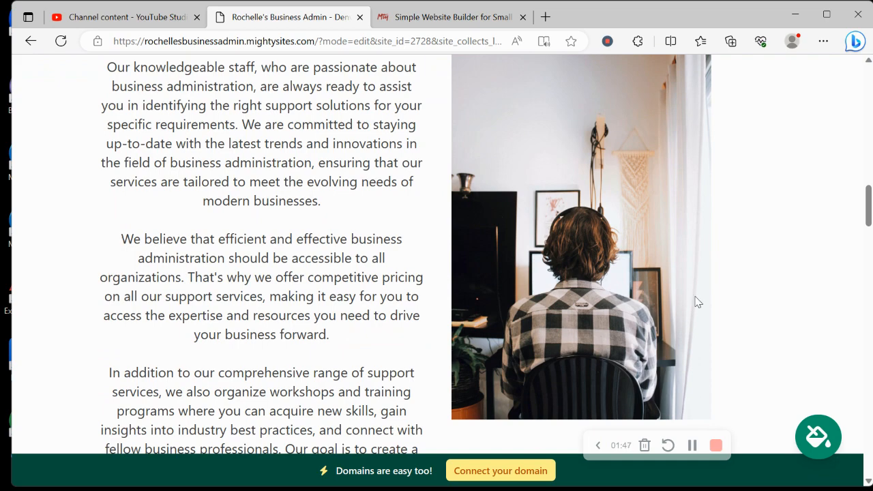
{"action": "scroll", "coordinate": [439, 349], "scroll_direction": "down", "scroll_amount": 10}
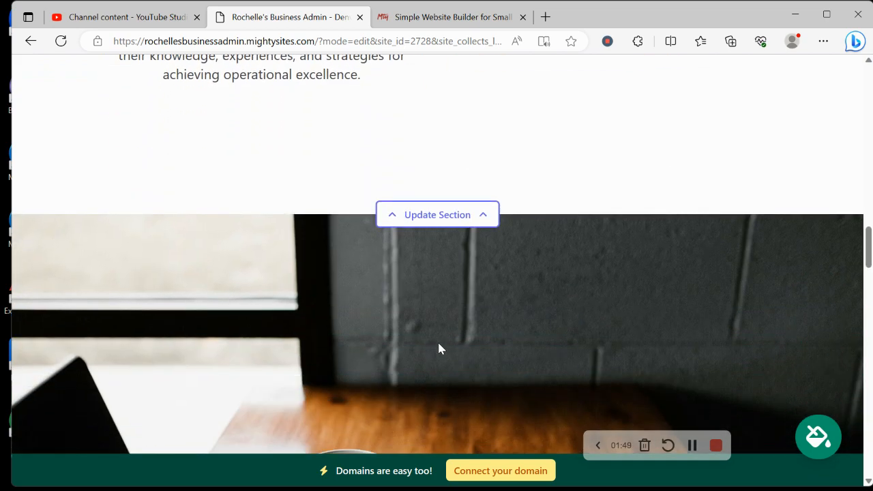
{"action": "scroll", "coordinate": [439, 348], "scroll_direction": "down", "scroll_amount": 1}
{"action": "scroll", "coordinate": [439, 348], "scroll_direction": "down", "scroll_amount": 10}
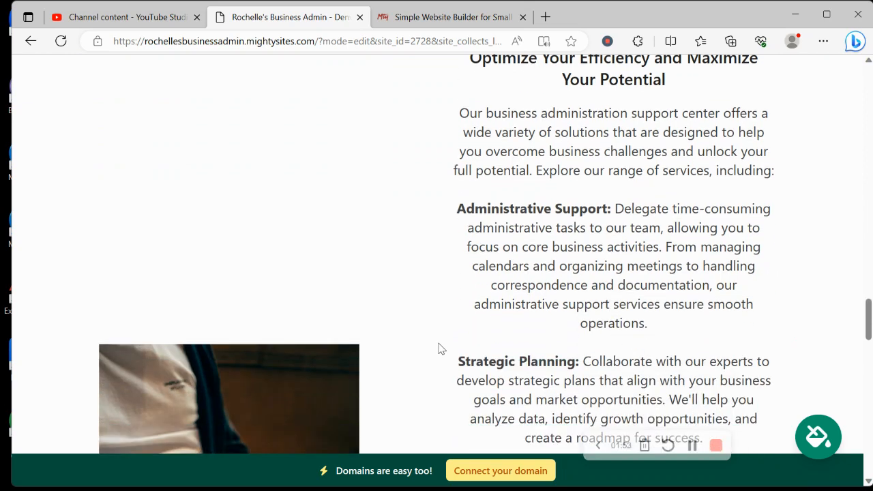
{"action": "scroll", "coordinate": [439, 349], "scroll_direction": "down", "scroll_amount": 6}
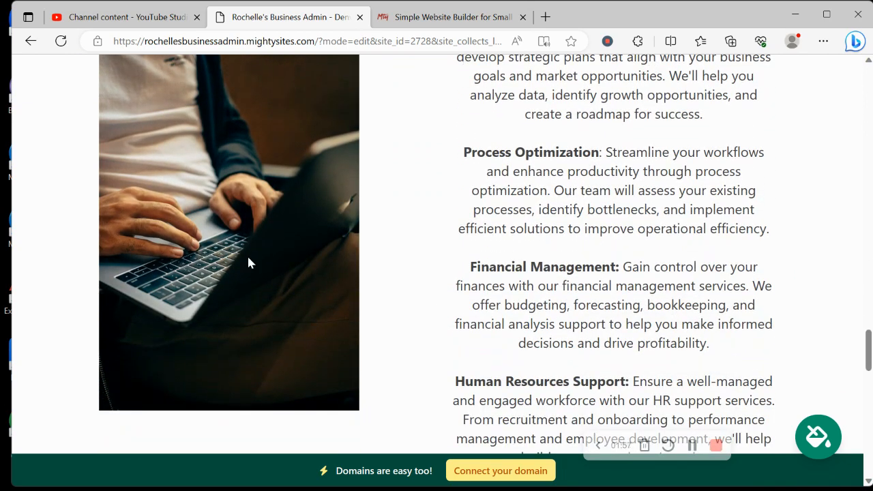
{"action": "scroll", "coordinate": [341, 360], "scroll_direction": "down", "scroll_amount": 6}
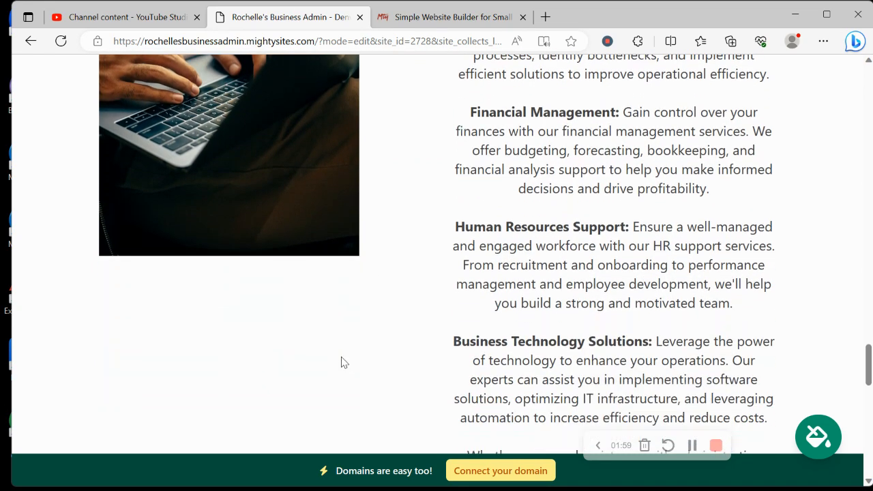
{"action": "scroll", "coordinate": [342, 362], "scroll_direction": "down", "scroll_amount": 9}
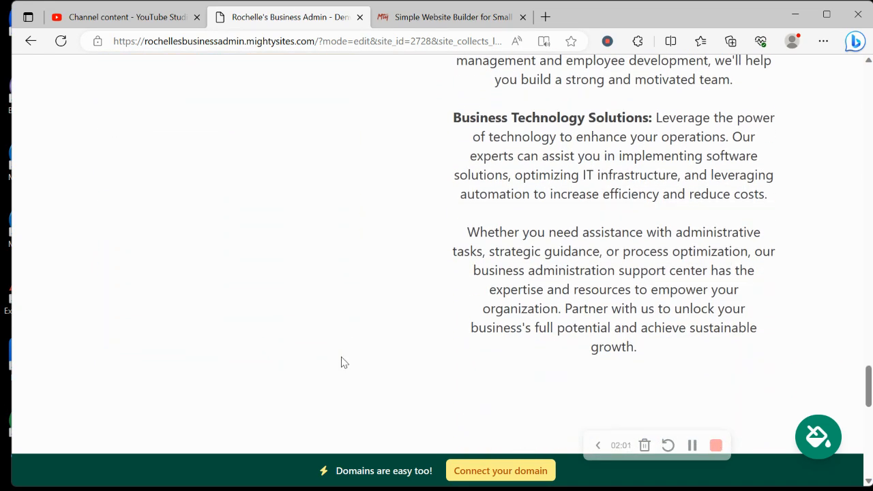
{"action": "scroll", "coordinate": [342, 362], "scroll_direction": "down", "scroll_amount": 3}
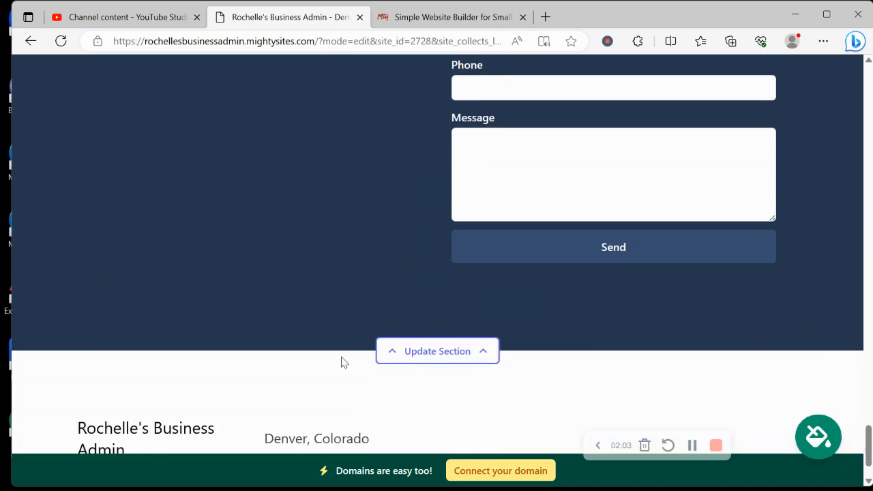
{"action": "scroll", "coordinate": [342, 362], "scroll_direction": "up", "scroll_amount": 5}
{"action": "scroll", "coordinate": [342, 362], "scroll_direction": "up", "scroll_amount": 8}
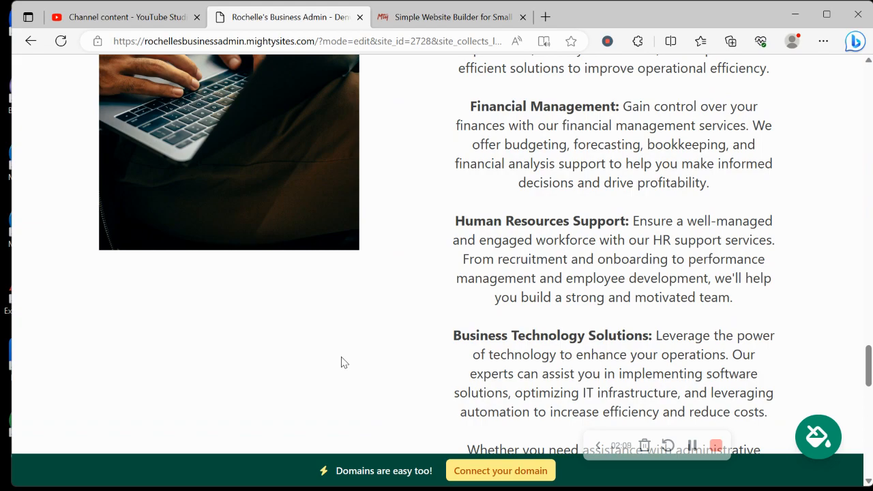
{"action": "scroll", "coordinate": [343, 362], "scroll_direction": "up", "scroll_amount": 9}
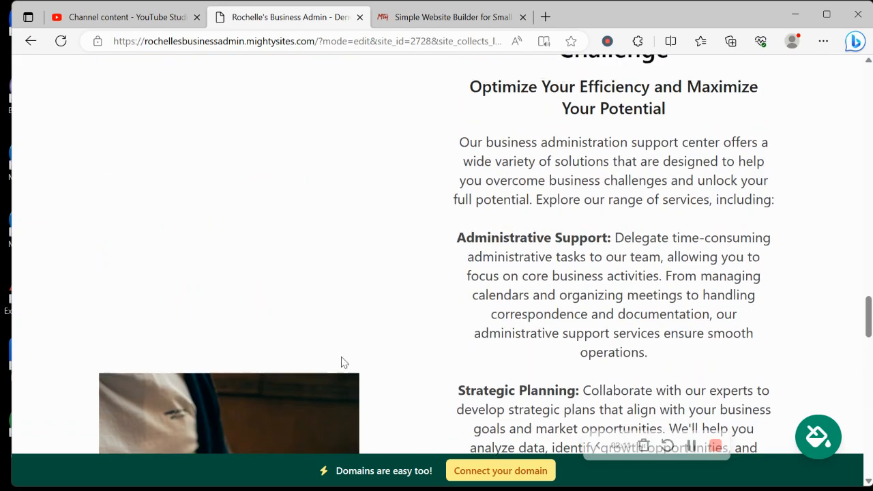
{"action": "scroll", "coordinate": [343, 362], "scroll_direction": "down", "scroll_amount": 4}
{"action": "scroll", "coordinate": [343, 362], "scroll_direction": "up", "scroll_amount": 1}
{"action": "scroll", "coordinate": [343, 362], "scroll_direction": "down", "scroll_amount": 8}
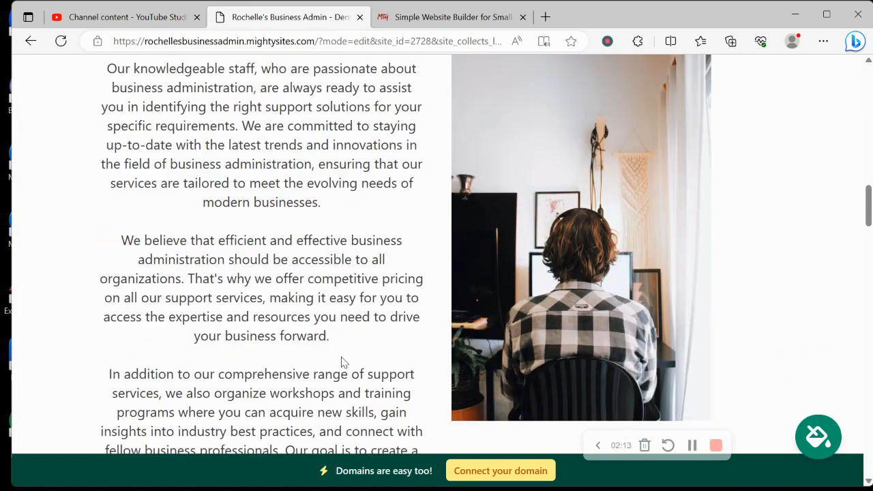
{"action": "scroll", "coordinate": [343, 362], "scroll_direction": "up", "scroll_amount": 5}
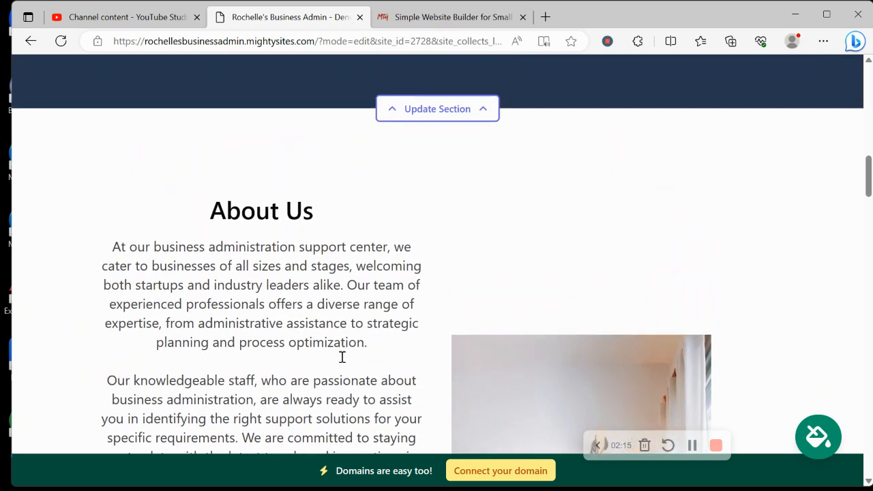
{"action": "scroll", "coordinate": [342, 357], "scroll_direction": "up", "scroll_amount": 10}
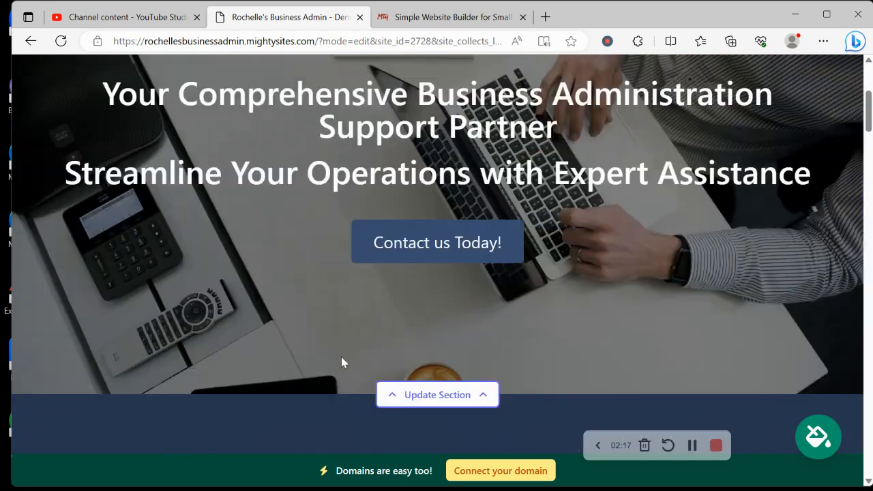
{"action": "scroll", "coordinate": [343, 362], "scroll_direction": "up", "scroll_amount": 4}
Step: Enter the organization's email address in the location settings and display it on the site
{"action": "left_click", "coordinate": [440, 120]}
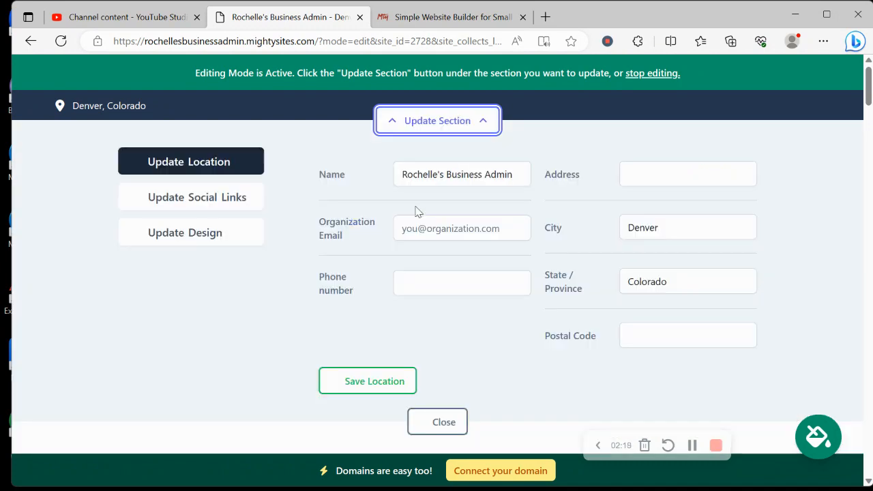
{"action": "left_click", "coordinate": [443, 231]}
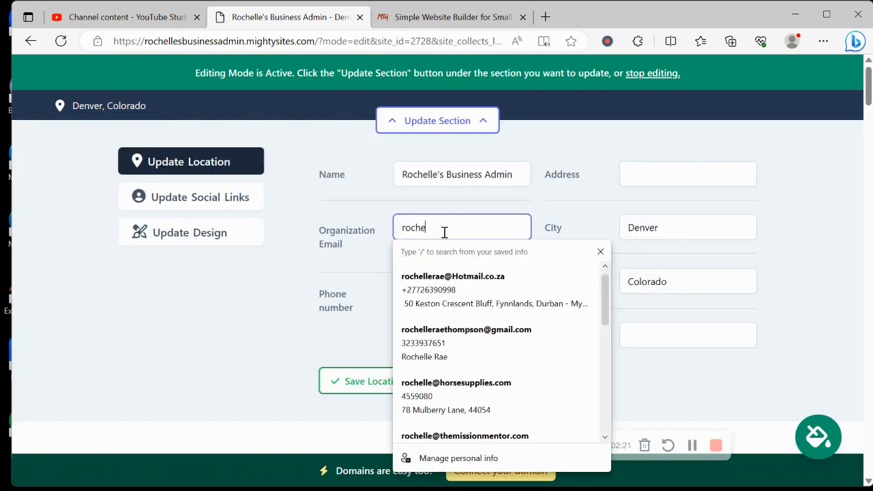
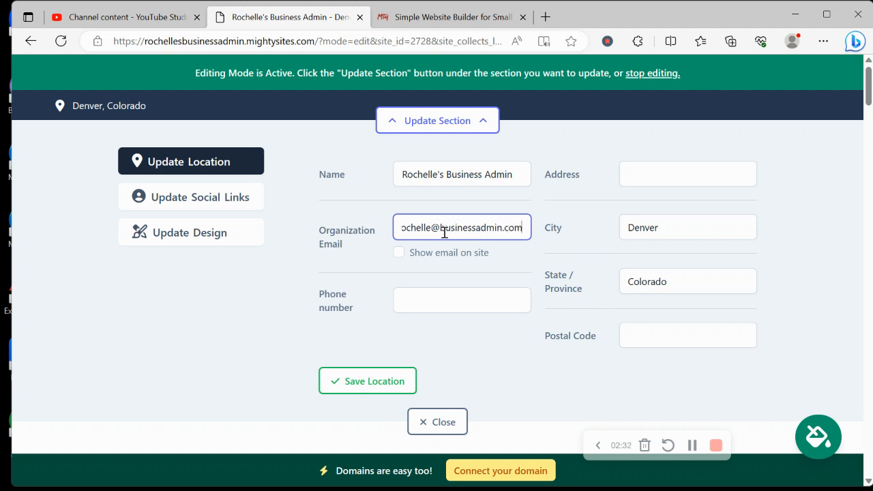
{"action": "left_click", "coordinate": [400, 254]}
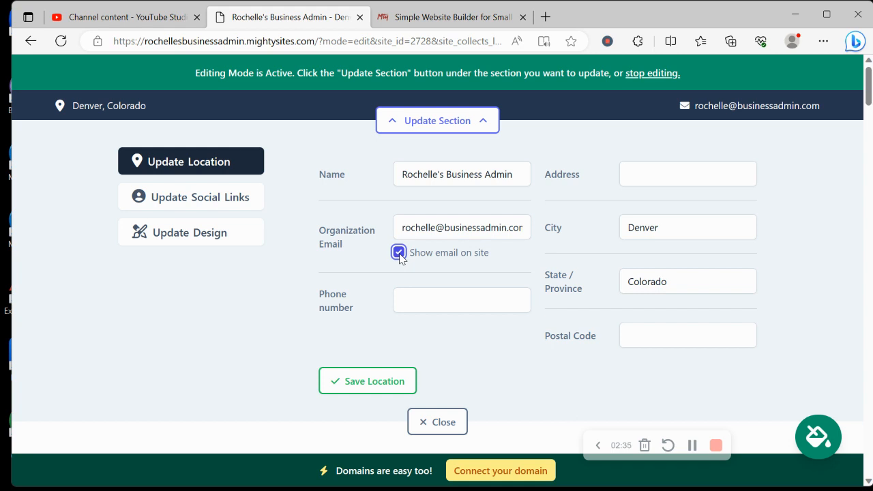
Step: Add the business phone number and saved street address, then save the location details
{"action": "left_click", "coordinate": [444, 303]}
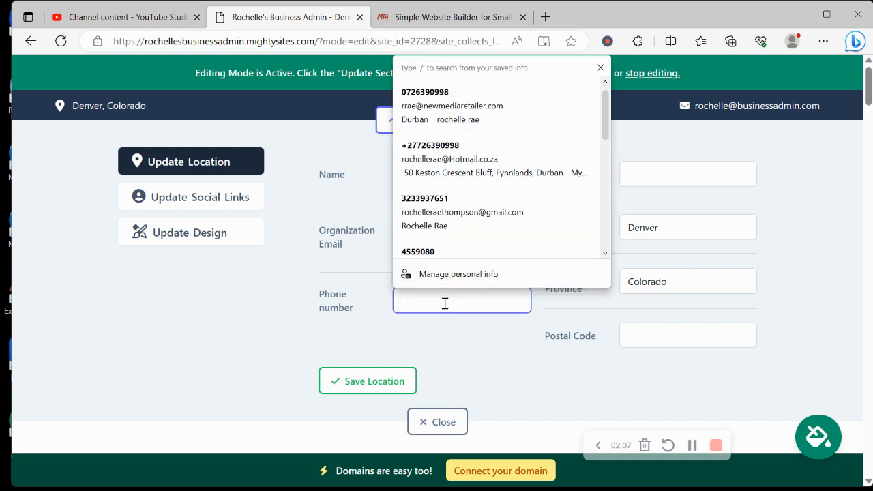
{"action": "type", "text": "456-53245"}
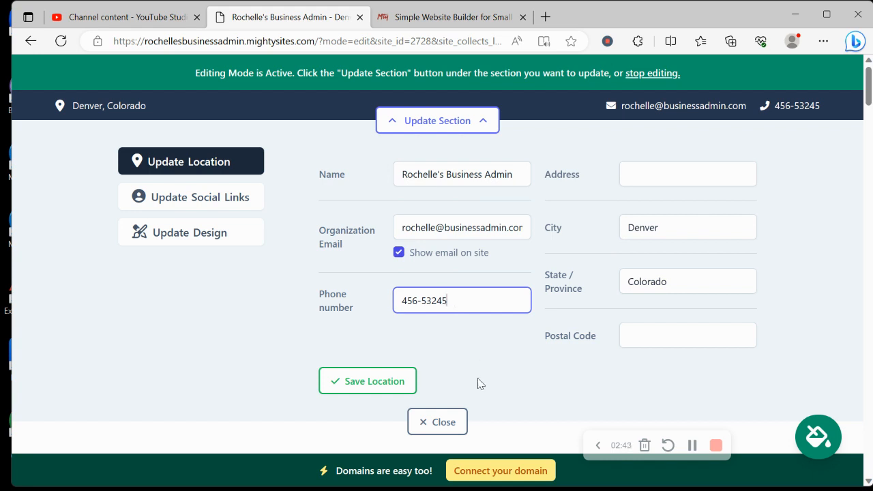
{"action": "left_click", "coordinate": [650, 169]}
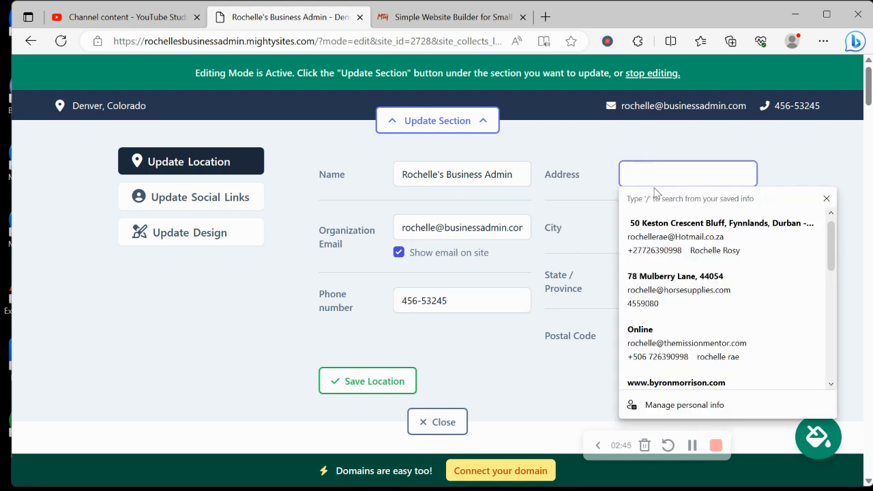
{"action": "left_click", "coordinate": [665, 314]}
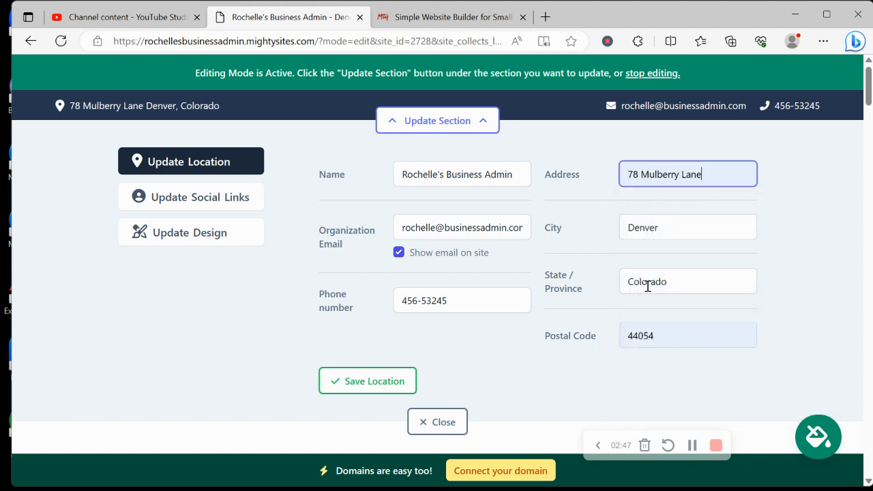
{"action": "left_click", "coordinate": [343, 387]}
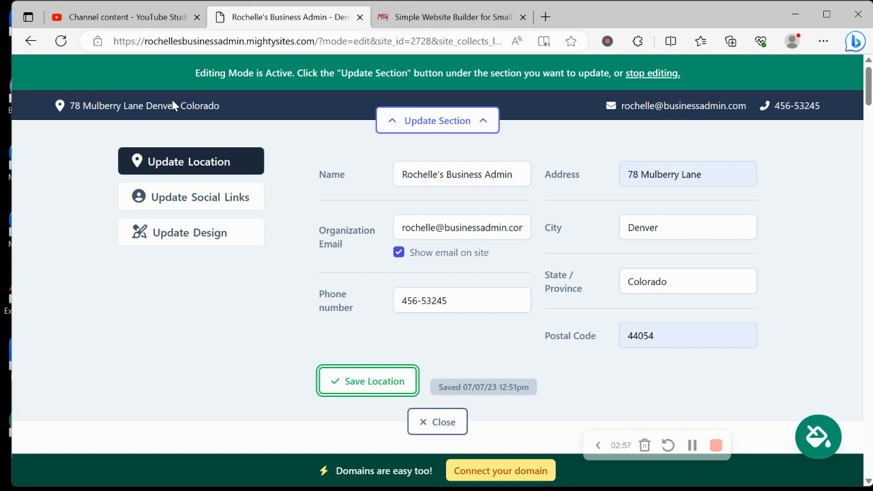
{"action": "left_click", "coordinate": [201, 205]}
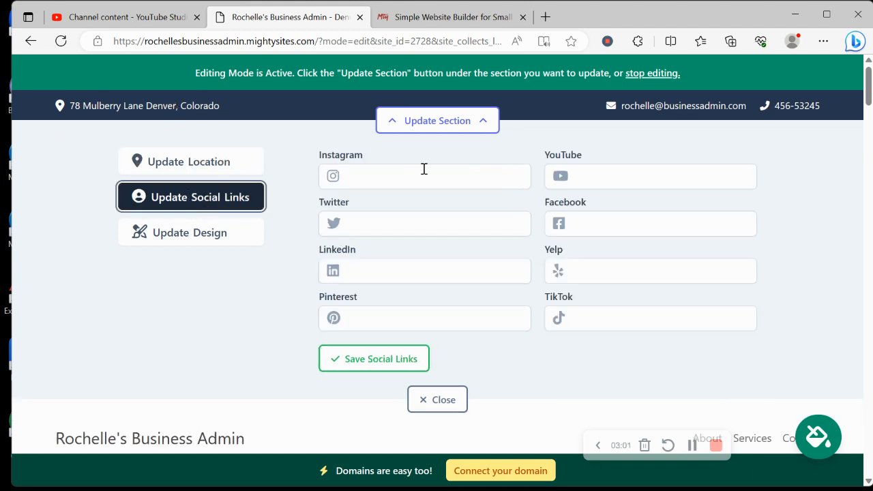
Step: Save 'mightysites' as the Instagram handle and close the social links editor
{"action": "left_click", "coordinate": [423, 168]}
{"action": "type", "text": "mightys"}
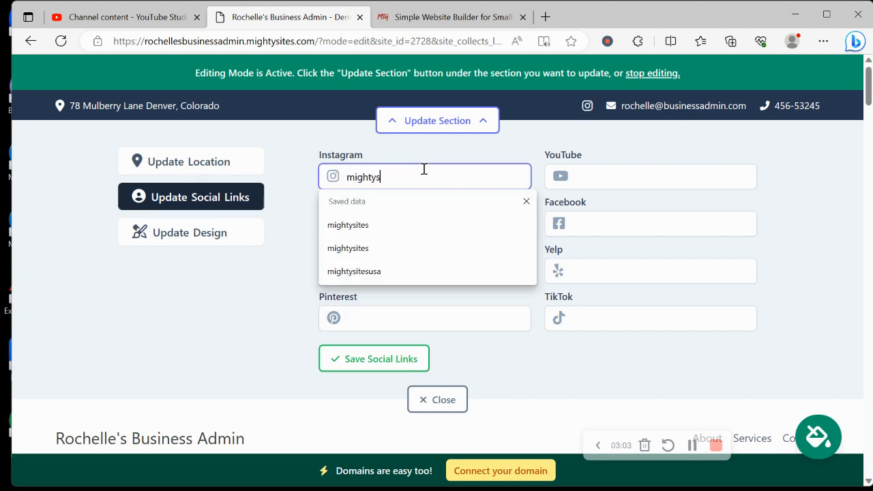
{"action": "type", "text": "ites"}
{"action": "key", "text": "Return"}
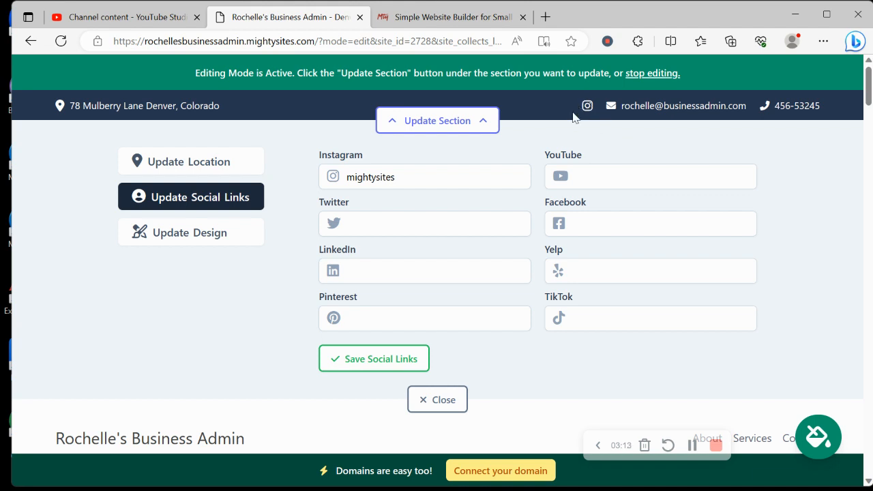
{"action": "left_click", "coordinate": [389, 363]}
{"action": "left_click", "coordinate": [442, 408]}
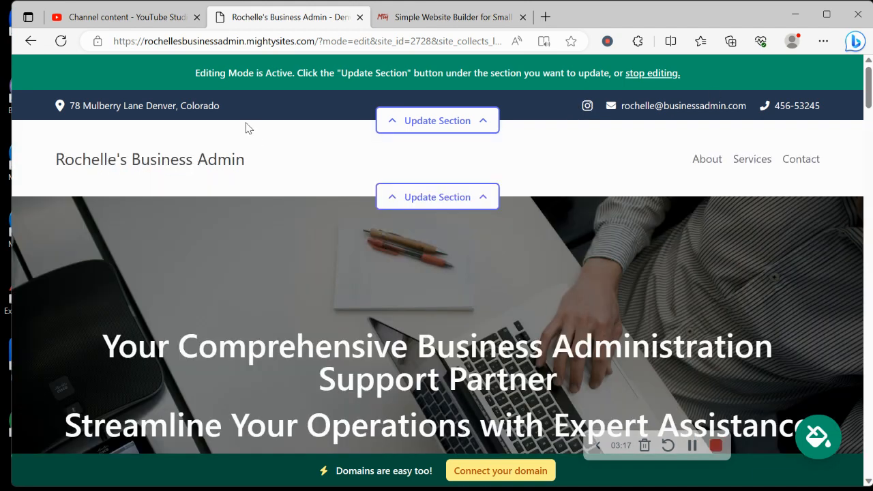
Step: Upload the Mighty Sites logo from Pictures as the header logo and save it
{"action": "left_click", "coordinate": [461, 196]}
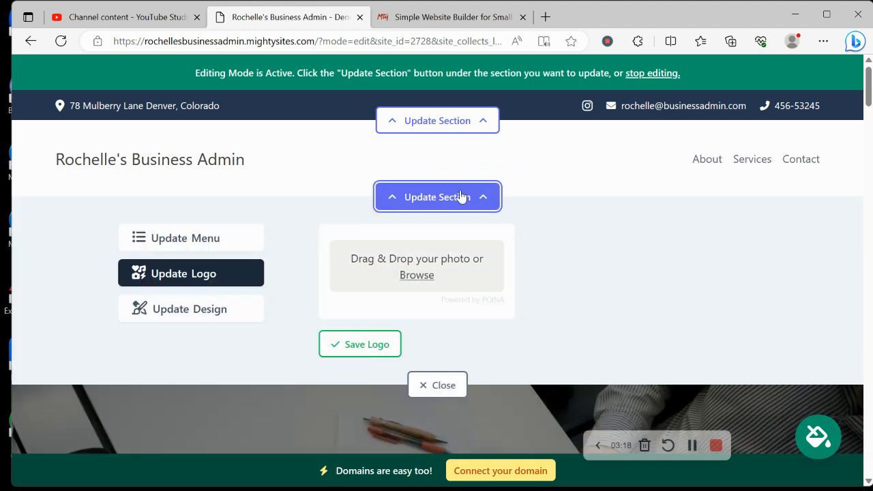
{"action": "left_click", "coordinate": [423, 277]}
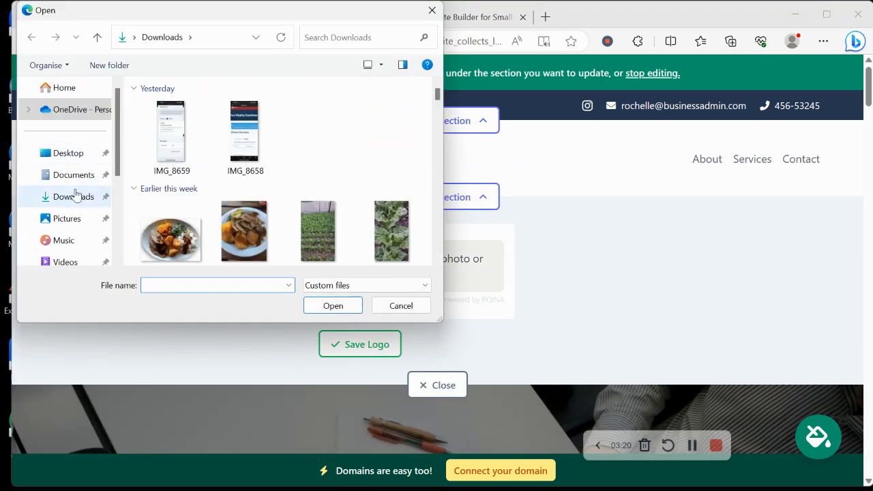
{"action": "left_click", "coordinate": [96, 218]}
{"action": "scroll", "coordinate": [423, 164], "scroll_direction": "down", "scroll_amount": 1}
{"action": "scroll", "coordinate": [279, 170], "scroll_direction": "down", "scroll_amount": 3}
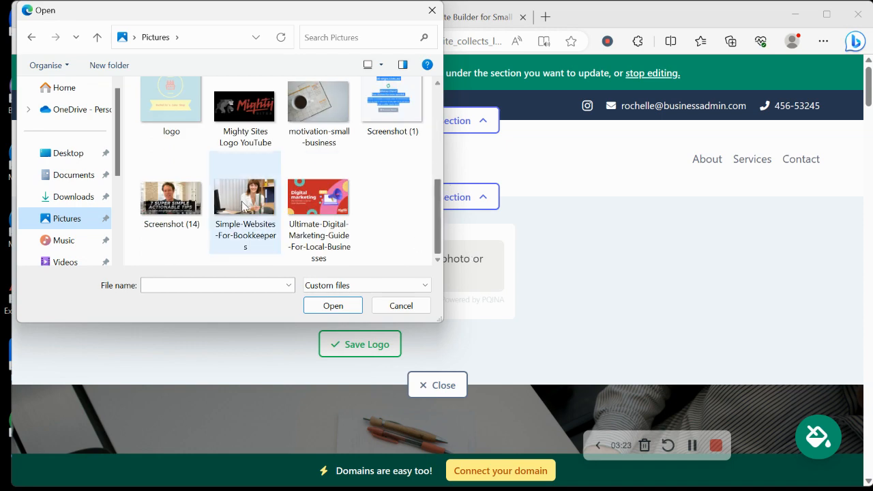
{"action": "double_click", "coordinate": [244, 109]}
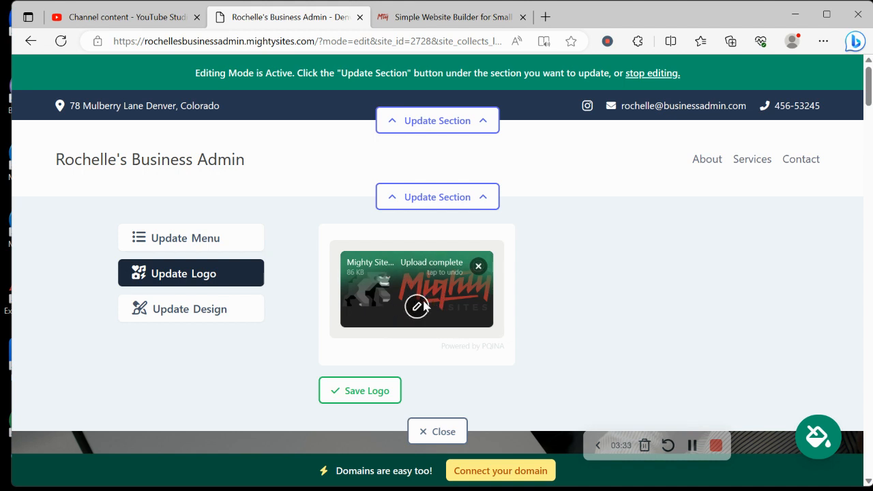
{"action": "left_click", "coordinate": [368, 390]}
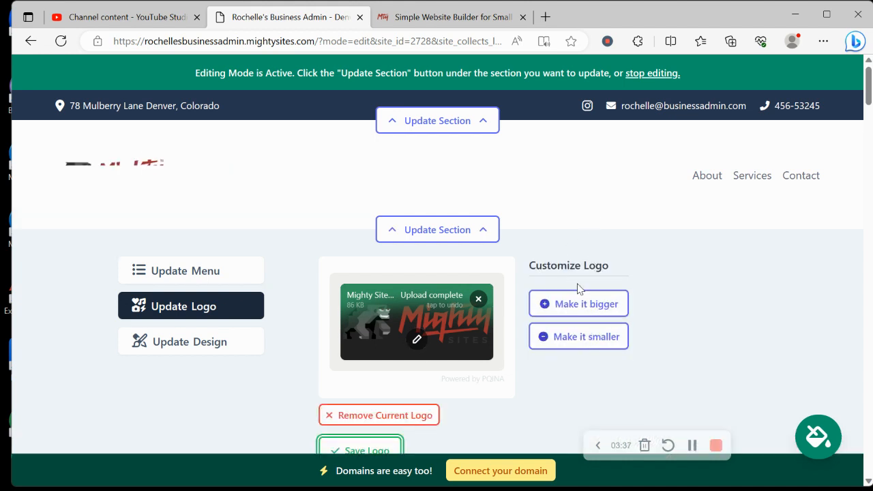
{"action": "scroll", "coordinate": [572, 244], "scroll_direction": "down", "scroll_amount": 1}
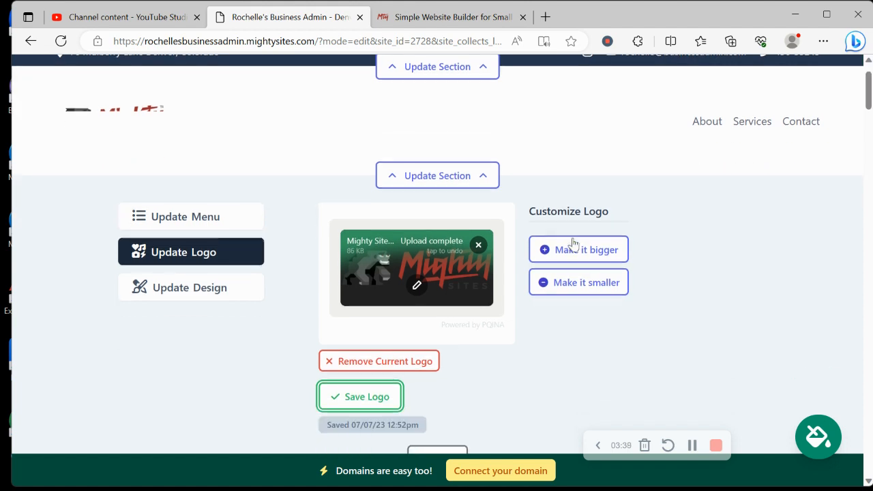
{"action": "left_click", "coordinate": [180, 306]}
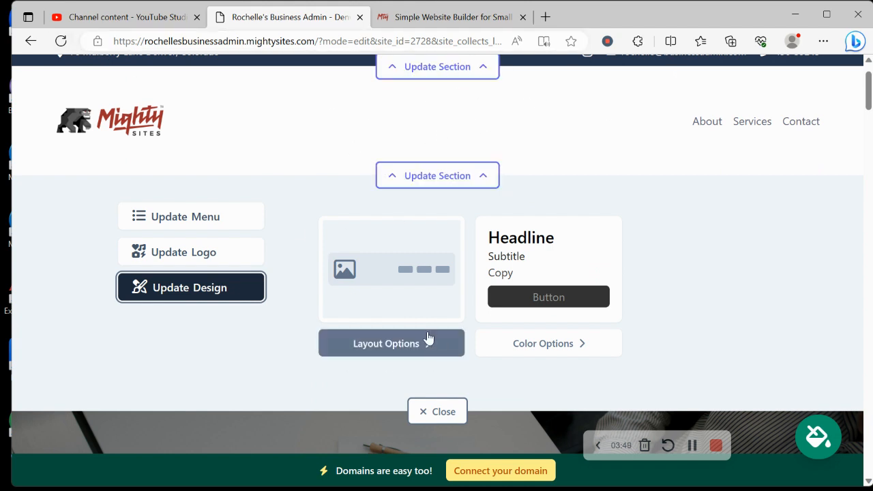
Step: Pick the pink colour theme from the theme picker and save it
{"action": "left_click", "coordinate": [450, 407]}
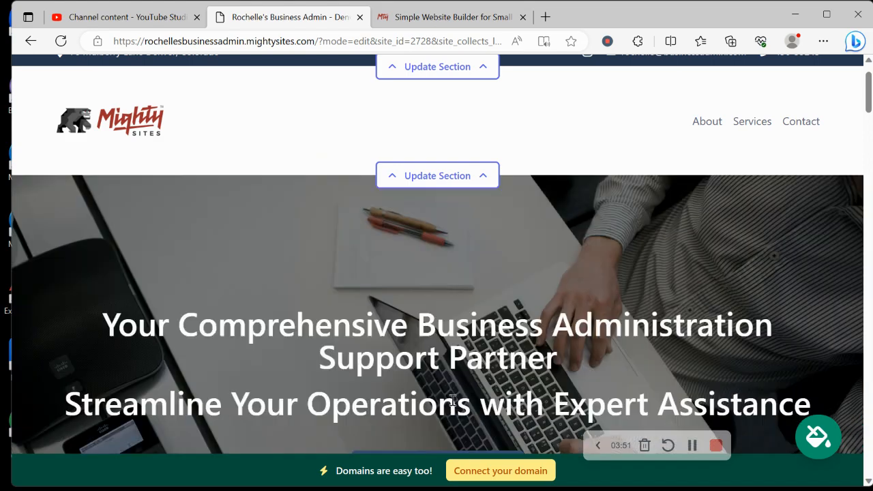
{"action": "scroll", "coordinate": [118, 218], "scroll_direction": "up", "scroll_amount": 1}
{"action": "scroll", "coordinate": [117, 218], "scroll_direction": "down", "scroll_amount": 8}
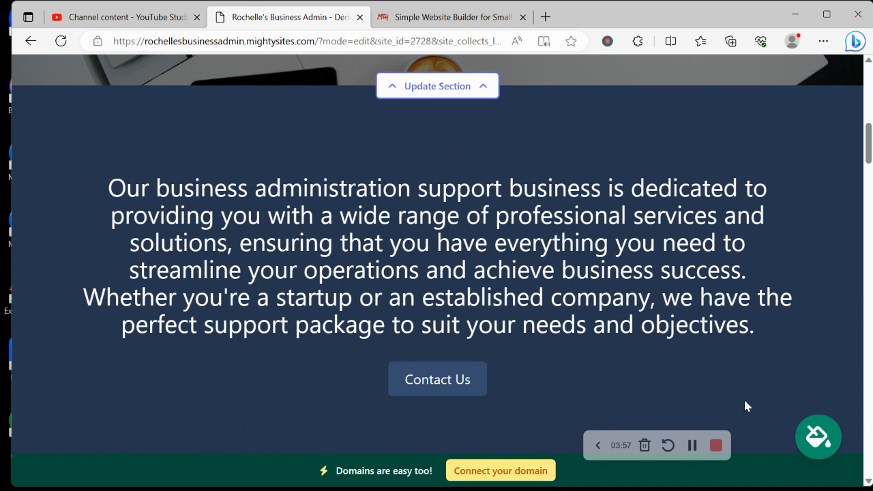
{"action": "left_click", "coordinate": [810, 433]}
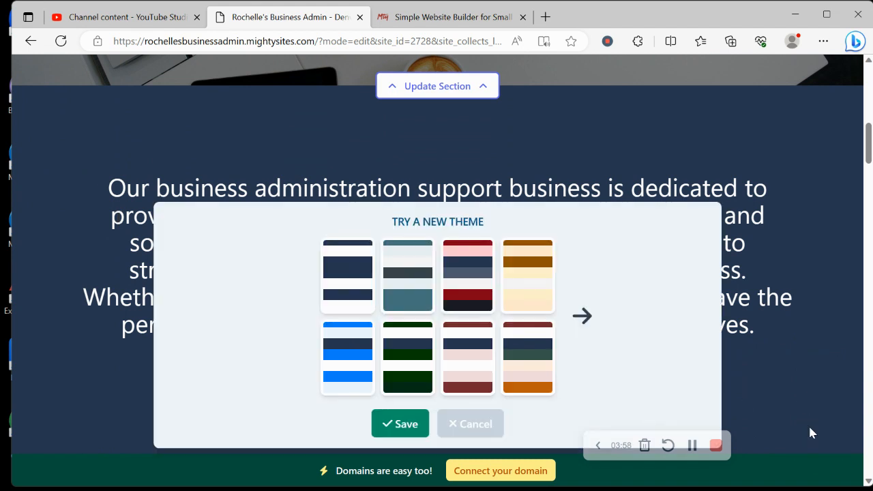
{"action": "left_click", "coordinate": [583, 316]}
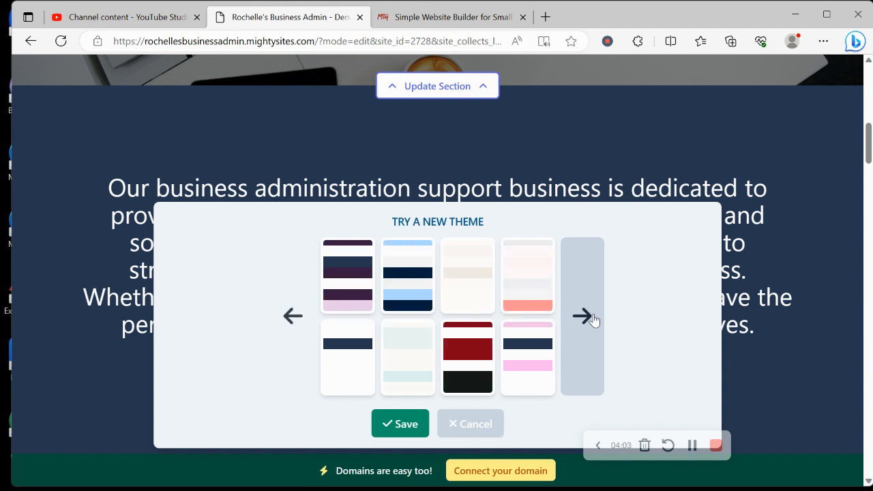
{"action": "left_click", "coordinate": [593, 320]}
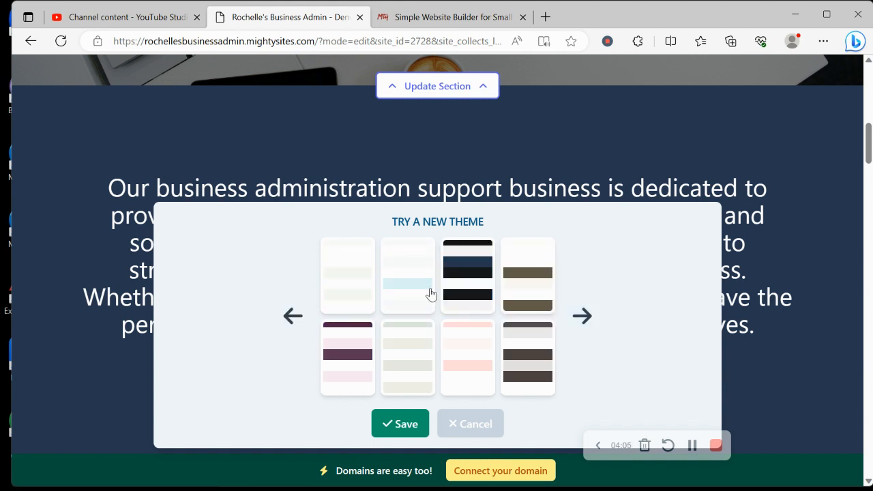
{"action": "left_click", "coordinate": [470, 280]}
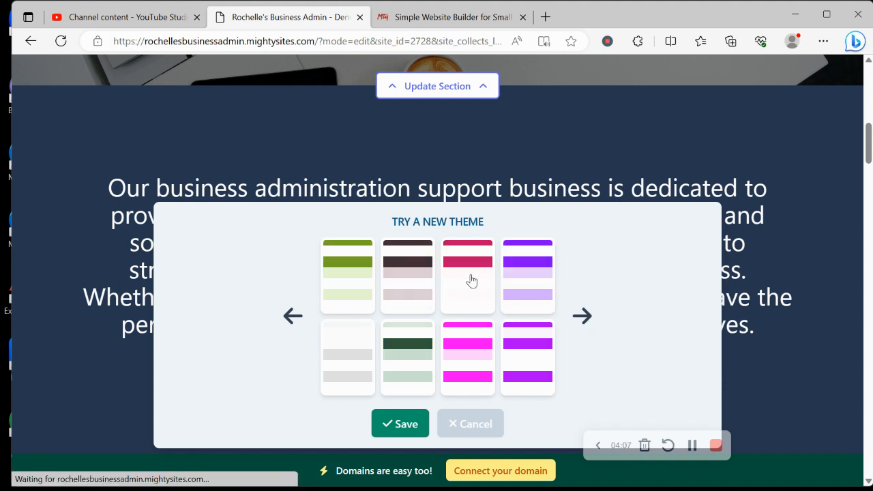
{"action": "left_click", "coordinate": [405, 423]}
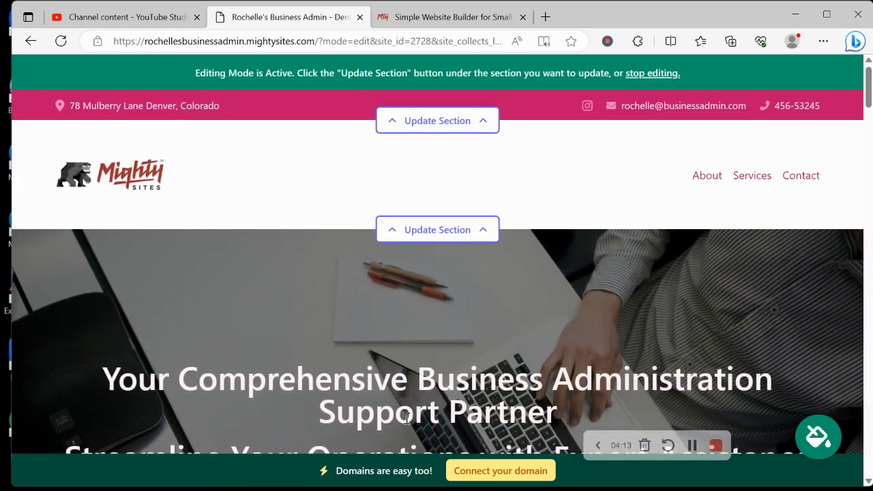
Step: Open the hero section's image options and browse the stock photo library
{"action": "scroll", "coordinate": [406, 418], "scroll_direction": "down", "scroll_amount": 5}
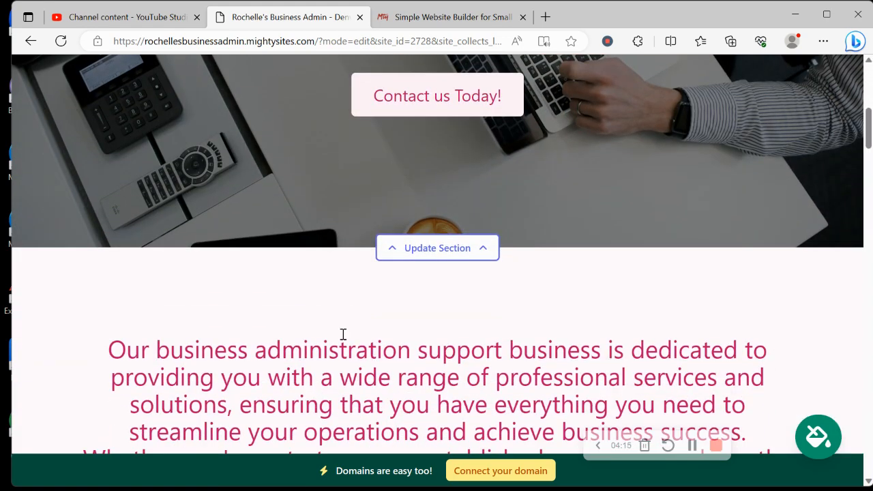
{"action": "left_click", "coordinate": [456, 249]}
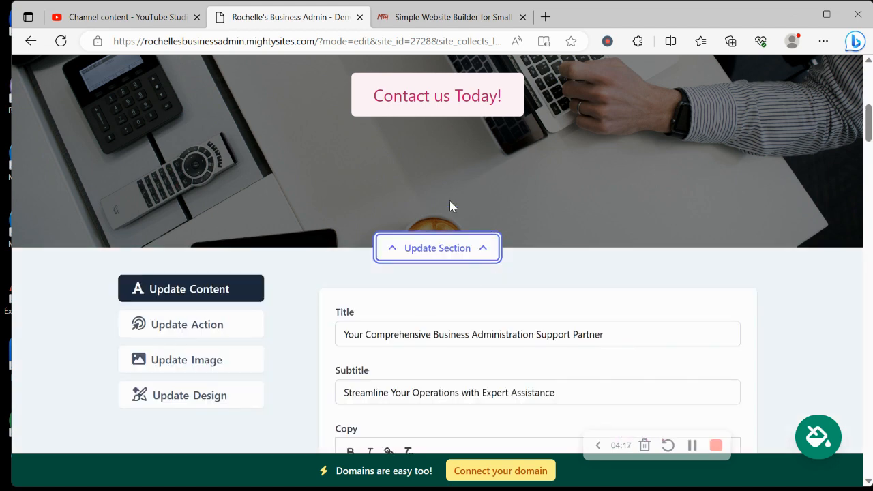
{"action": "scroll", "coordinate": [449, 200], "scroll_direction": "down", "scroll_amount": 1}
{"action": "left_click", "coordinate": [220, 198]}
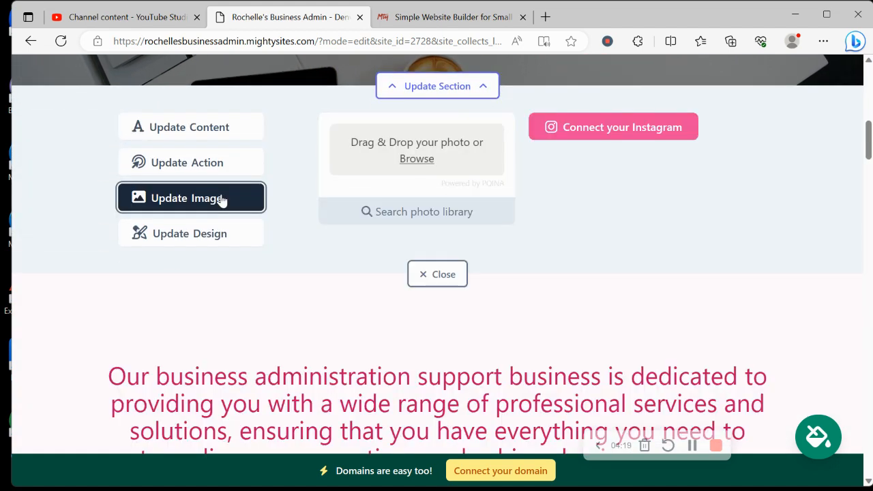
{"action": "scroll", "coordinate": [222, 198], "scroll_direction": "up", "scroll_amount": 1}
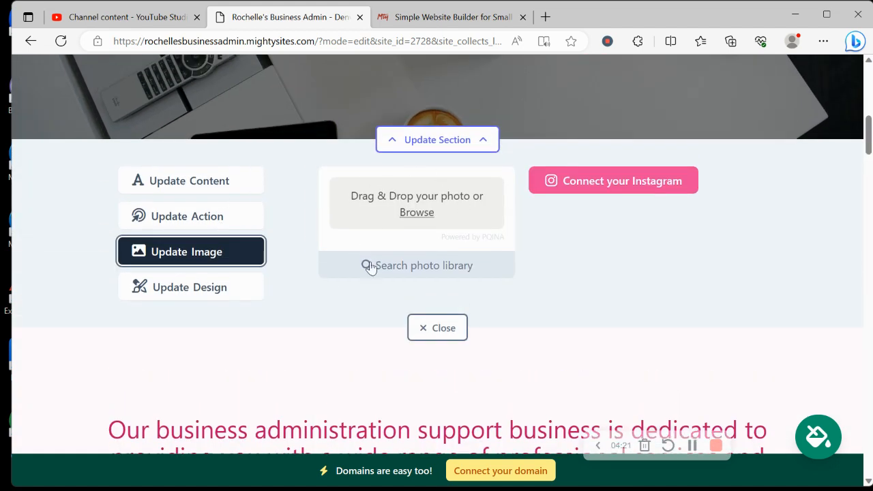
{"action": "left_click", "coordinate": [437, 264]}
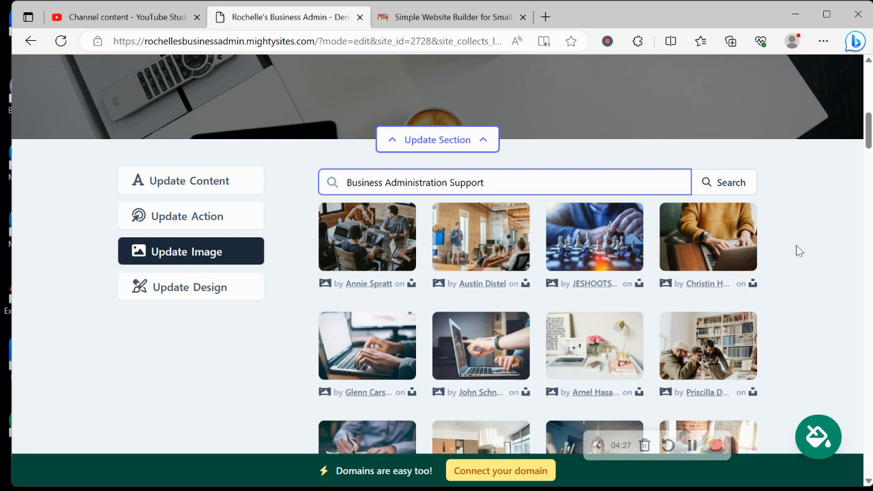
{"action": "scroll", "coordinate": [775, 265], "scroll_direction": "down", "scroll_amount": 2}
{"action": "scroll", "coordinate": [775, 265], "scroll_direction": "up", "scroll_amount": 2}
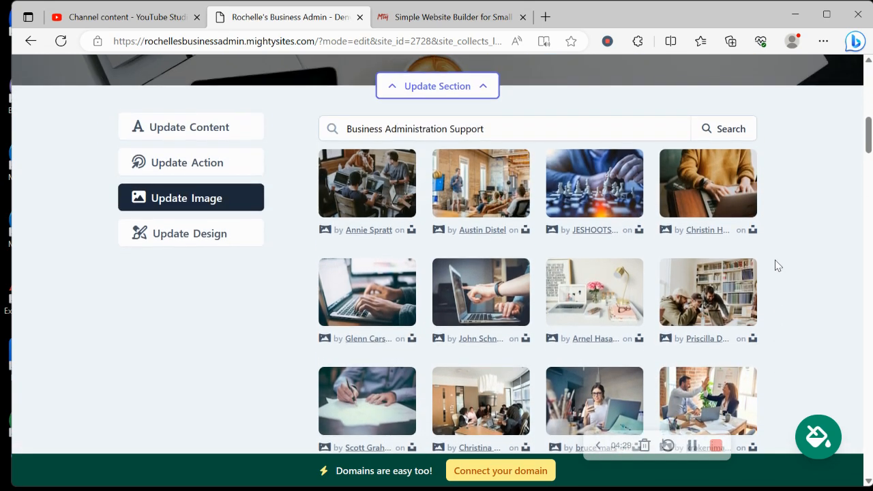
{"action": "scroll", "coordinate": [774, 265], "scroll_direction": "down", "scroll_amount": 3}
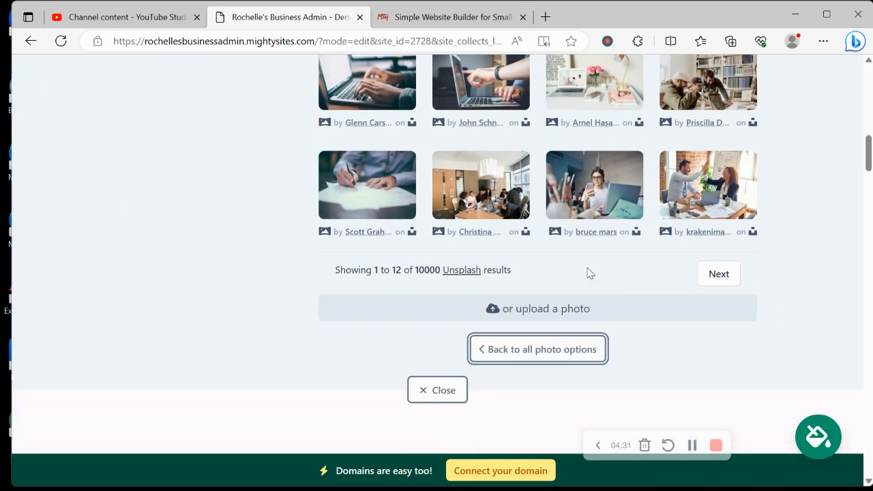
{"action": "scroll", "coordinate": [587, 272], "scroll_direction": "up", "scroll_amount": 2}
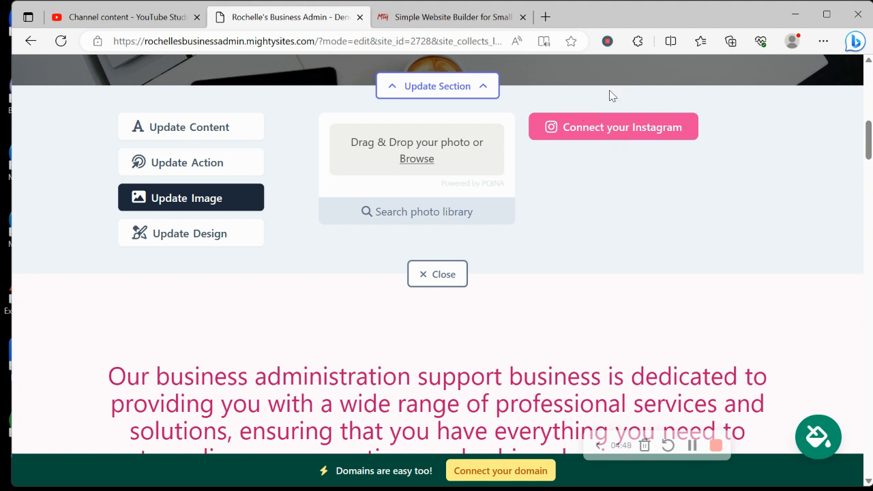
Step: Check that the 'Contact us Today!' button links to Home: Lead Form, leaving it unchanged
{"action": "left_click", "coordinate": [237, 160]}
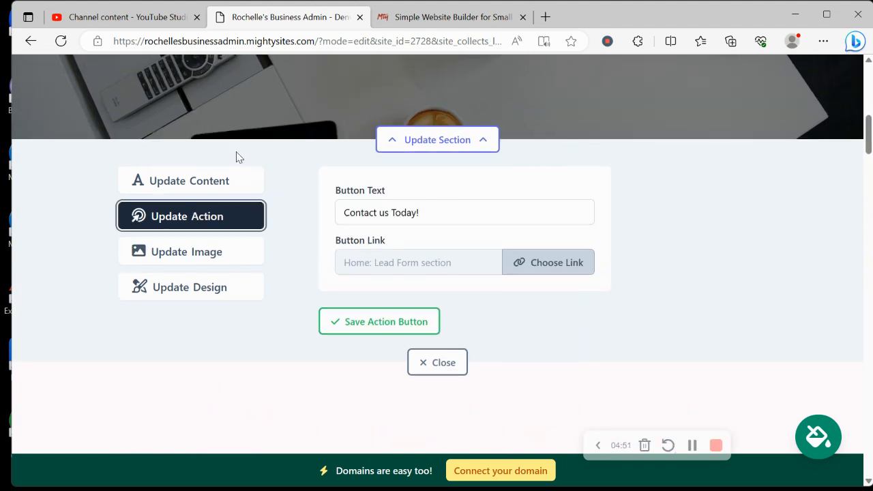
{"action": "scroll", "coordinate": [238, 157], "scroll_direction": "up", "scroll_amount": 4}
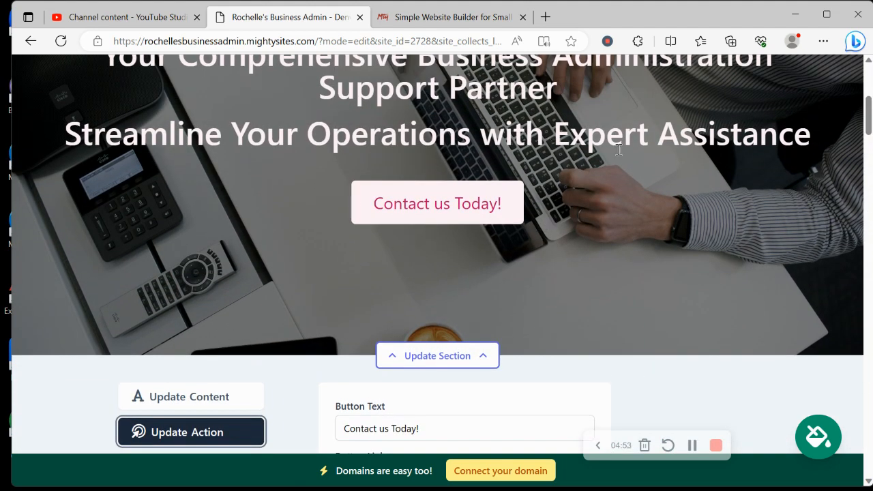
{"action": "scroll", "coordinate": [363, 225], "scroll_direction": "down", "scroll_amount": 1}
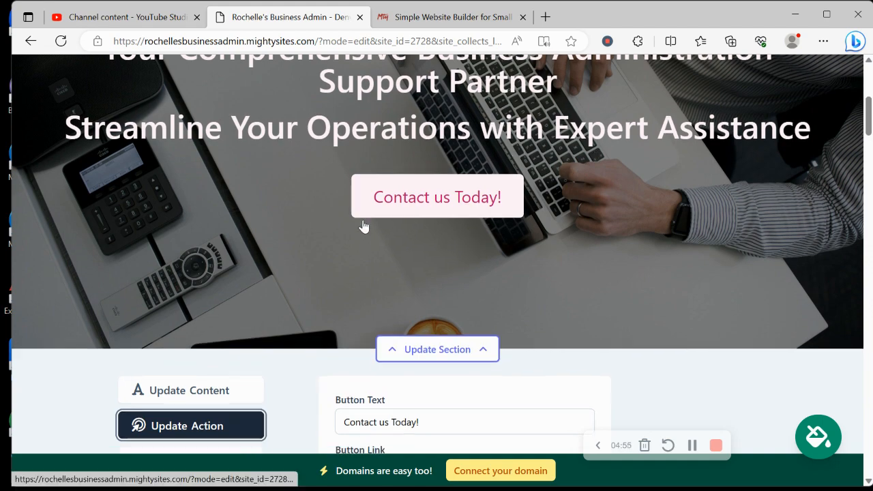
{"action": "scroll", "coordinate": [431, 111], "scroll_direction": "down", "scroll_amount": 3}
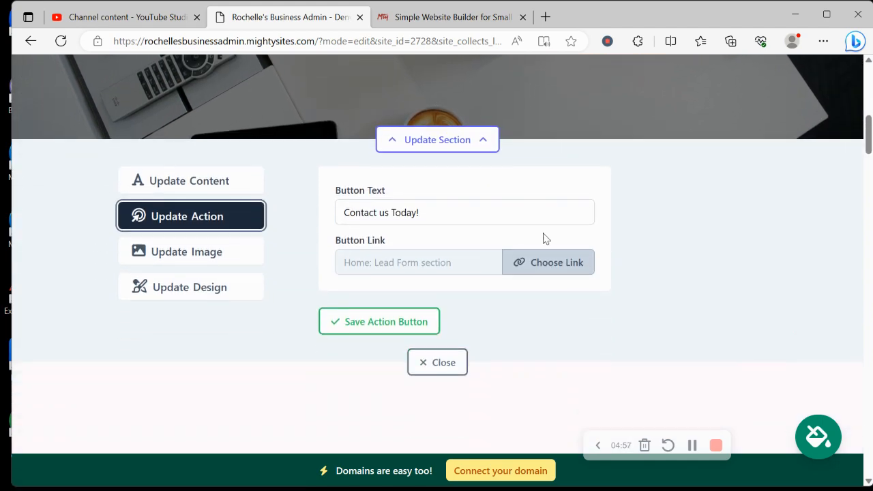
{"action": "left_click", "coordinate": [553, 257]}
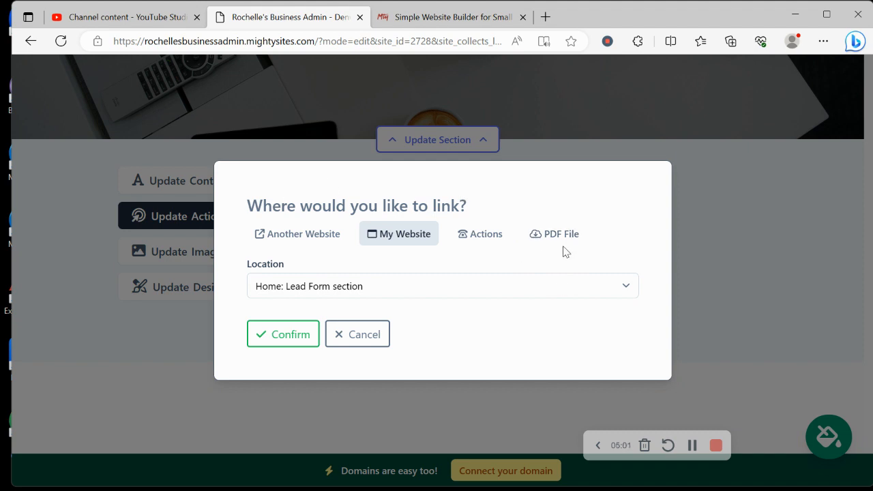
{"action": "left_click", "coordinate": [349, 343]}
Step: Bring up the hero's content fields with its title and subtitle
{"action": "scroll", "coordinate": [348, 350], "scroll_direction": "down", "scroll_amount": 1}
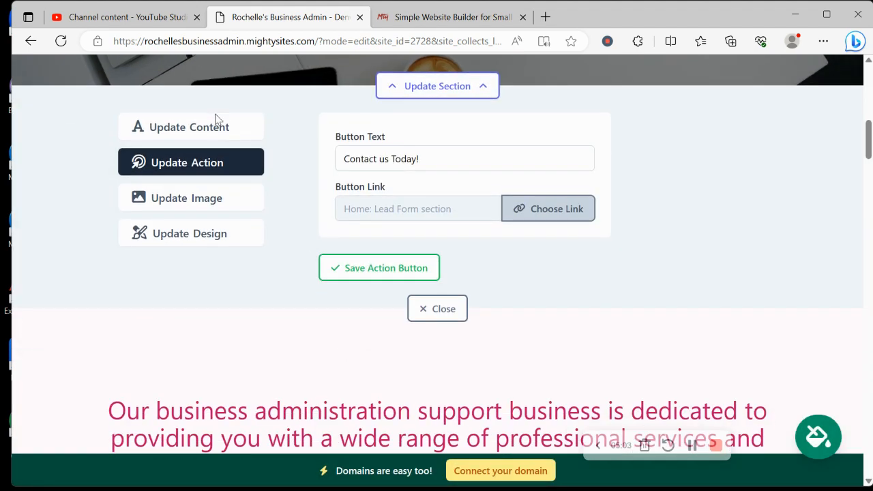
{"action": "left_click", "coordinate": [231, 135]}
{"action": "scroll", "coordinate": [230, 134], "scroll_direction": "up", "scroll_amount": 5}
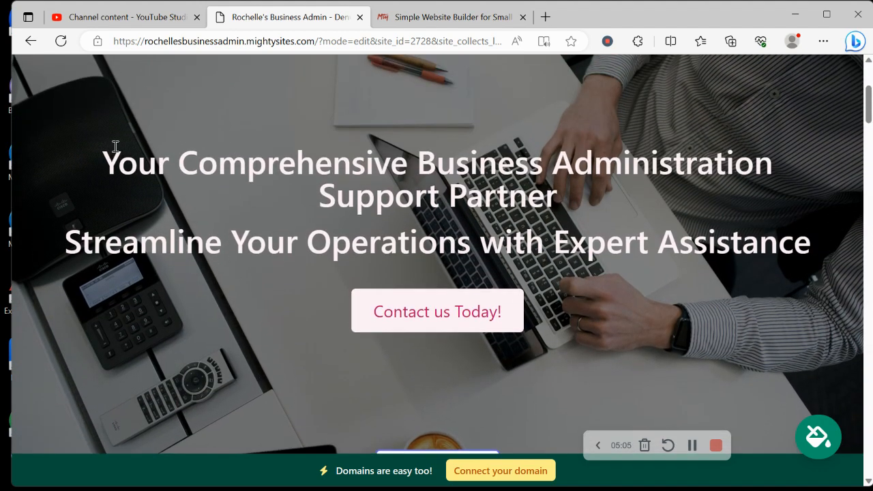
{"action": "left_click_drag", "start_coordinate": [116, 147], "coordinate": [810, 254]}
Step: Close the hero panel, review the page down to Get In Touch, then start domain connection
{"action": "left_click", "coordinate": [654, 329]}
{"action": "scroll", "coordinate": [653, 329], "scroll_direction": "down", "scroll_amount": 6}
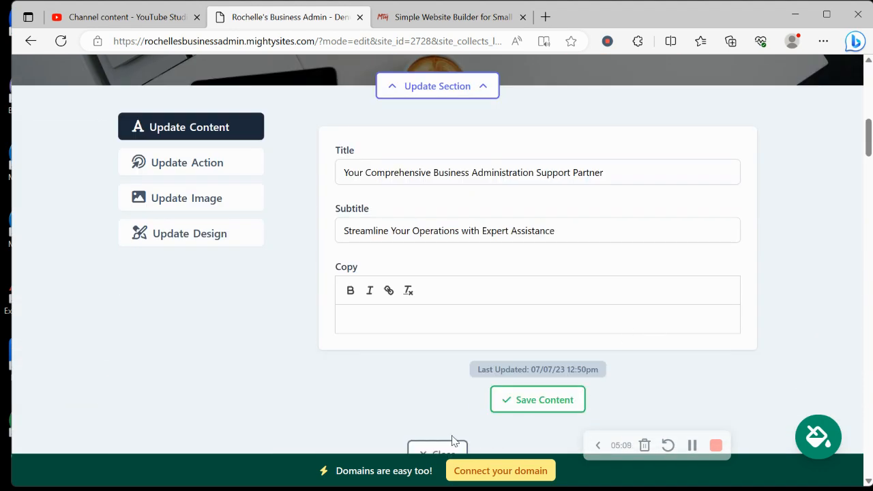
{"action": "left_click", "coordinate": [454, 441]}
{"action": "scroll", "coordinate": [455, 437], "scroll_direction": "down", "scroll_amount": 8}
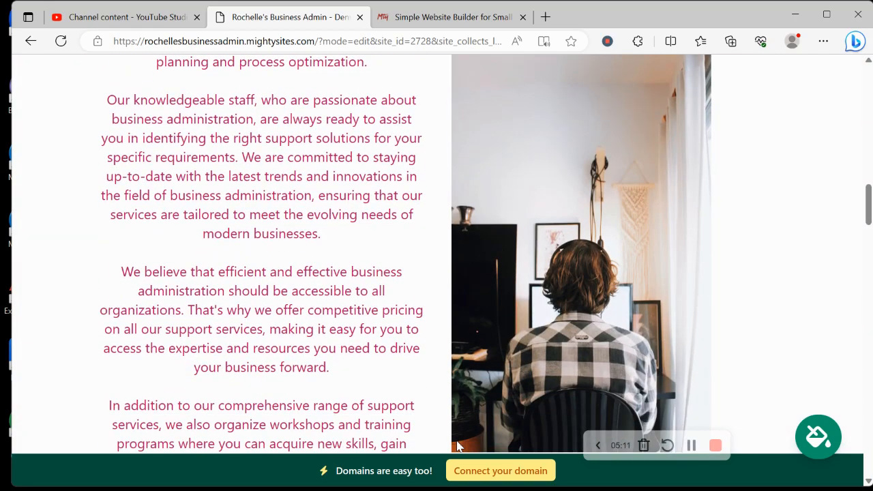
{"action": "scroll", "coordinate": [457, 442], "scroll_direction": "down", "scroll_amount": 10}
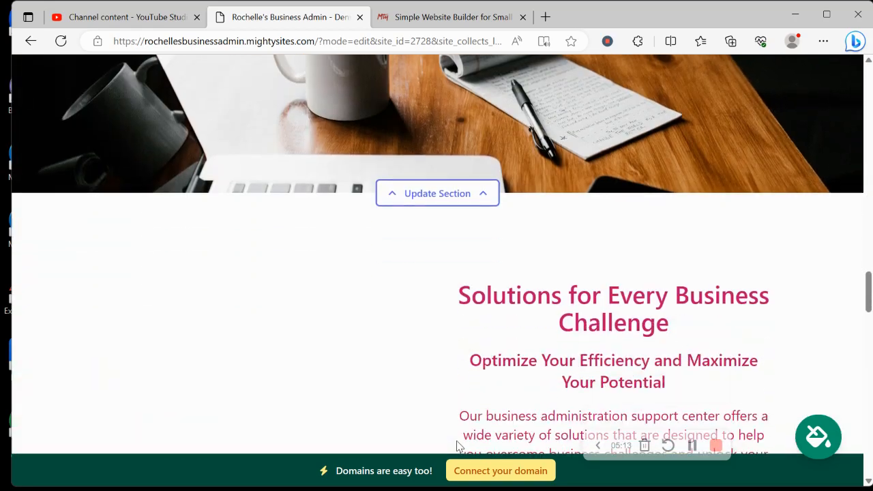
{"action": "scroll", "coordinate": [457, 447], "scroll_direction": "down", "scroll_amount": 10}
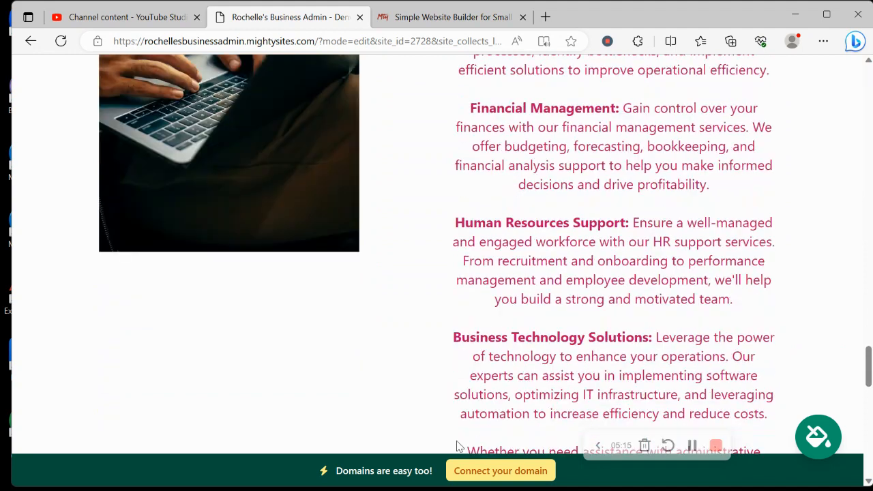
{"action": "scroll", "coordinate": [457, 447], "scroll_direction": "down", "scroll_amount": 8}
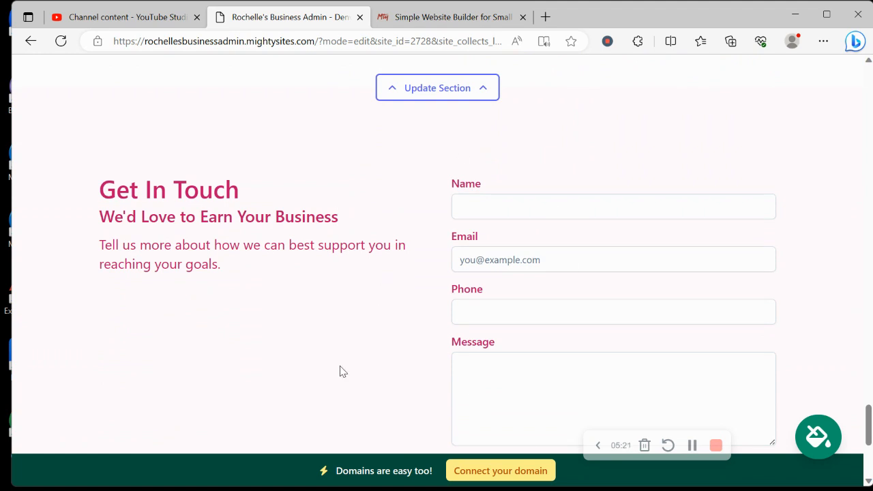
{"action": "scroll", "coordinate": [478, 242], "scroll_direction": "down", "scroll_amount": 2}
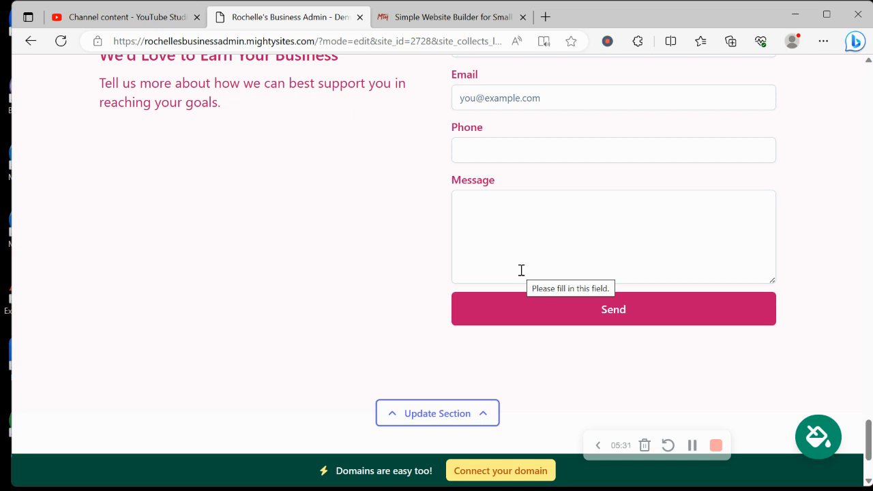
{"action": "left_click", "coordinate": [500, 469]}
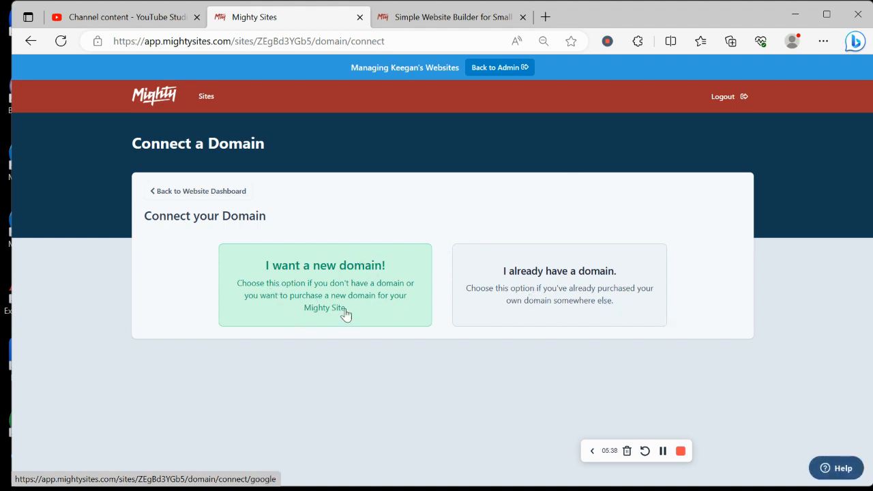
Step: Go back to the website dashboard and open rochellesbusinessadmin.mightysites.com live in a new tab
{"action": "left_click", "coordinate": [220, 190]}
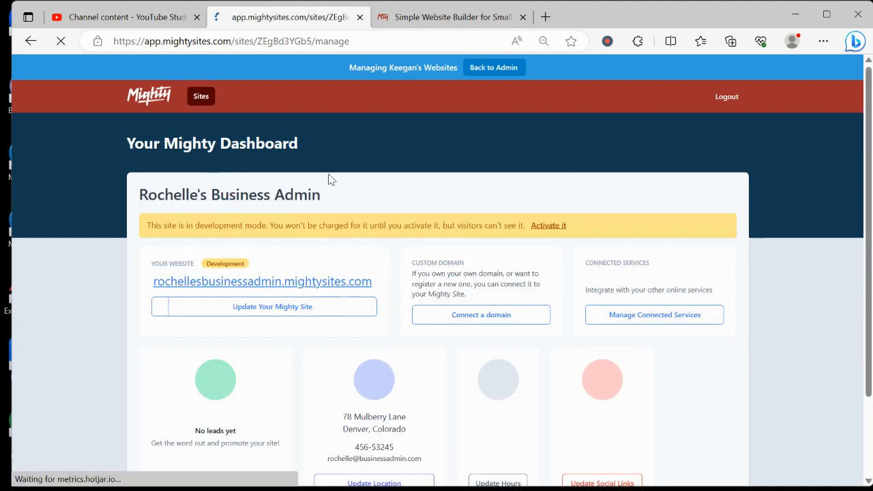
{"action": "left_click", "coordinate": [320, 281]}
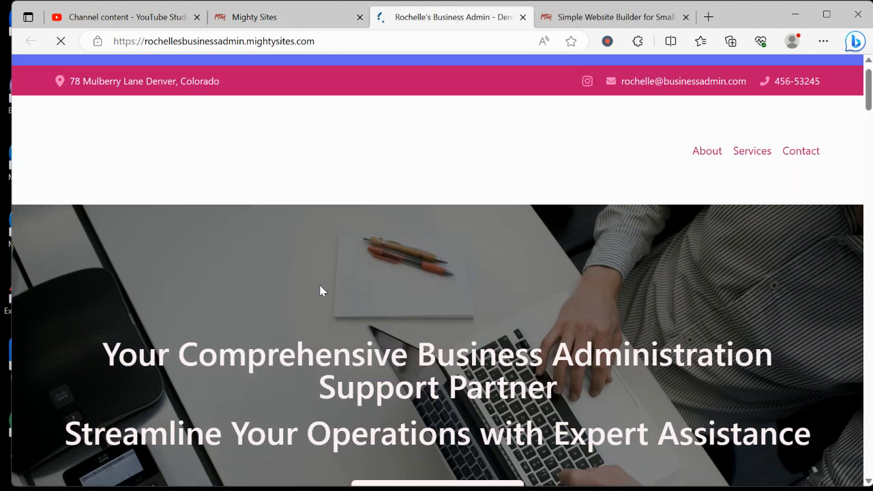
{"action": "scroll", "coordinate": [320, 287], "scroll_direction": "down", "scroll_amount": 3}
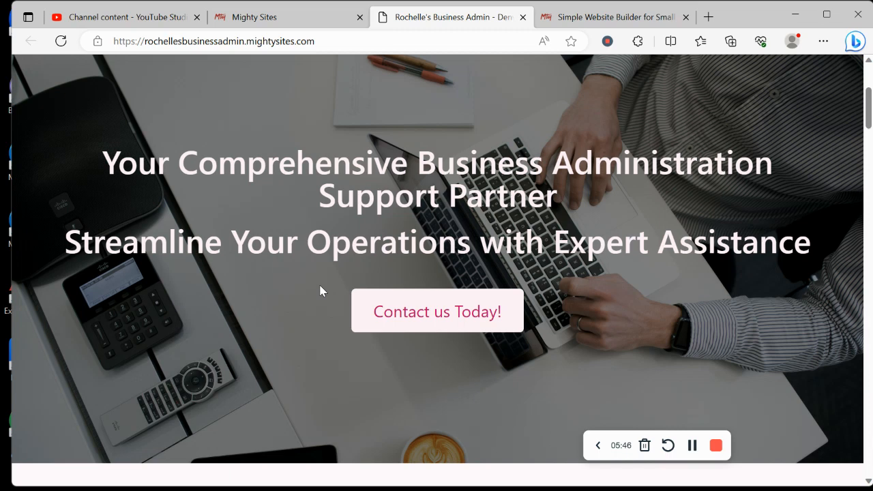